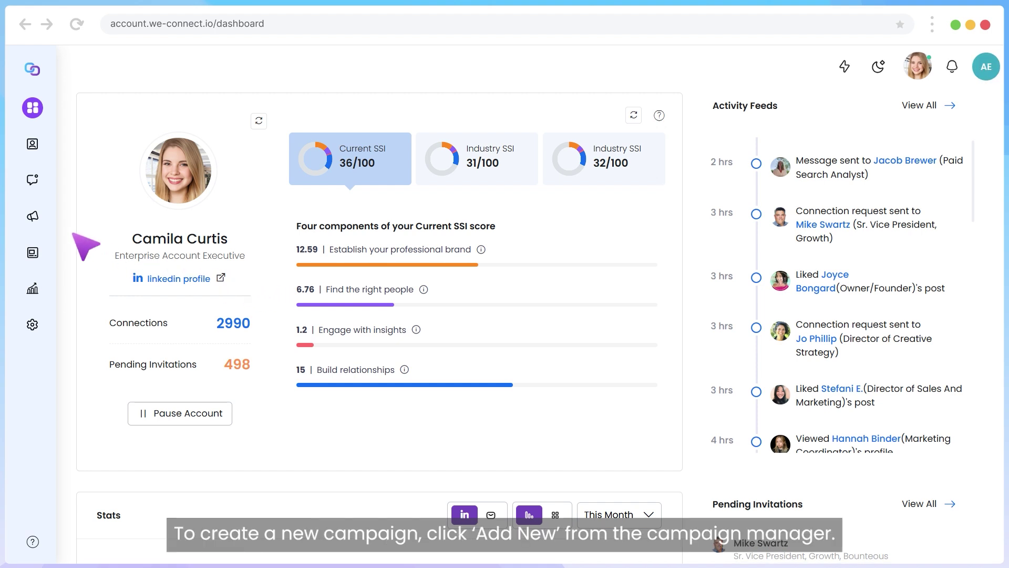
# Create a new Smart Sequence campaign named 'Director Marketing NY Campaign' and bring up its lead sources.
pyautogui.click(37, 218)
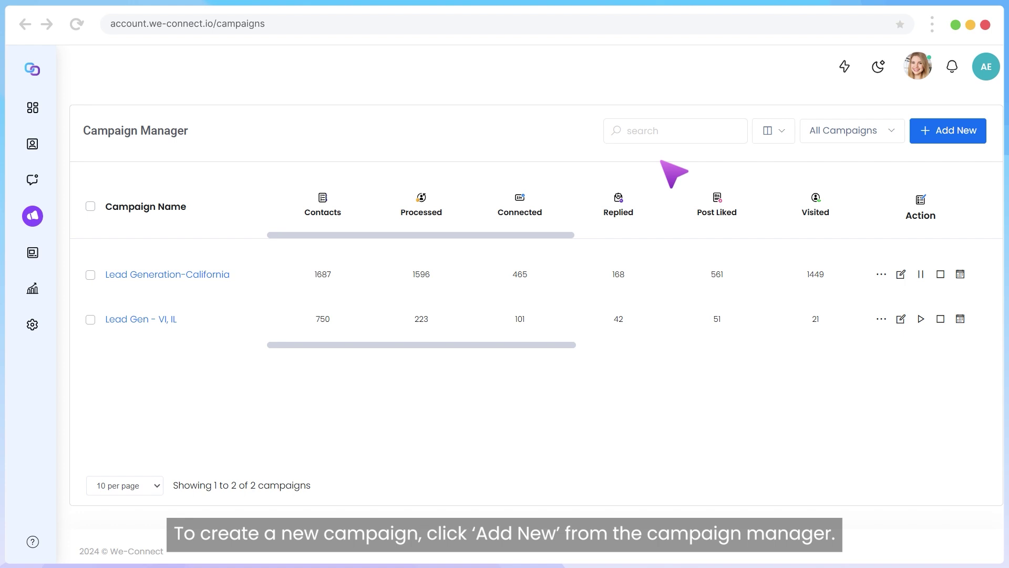
pyautogui.click(938, 135)
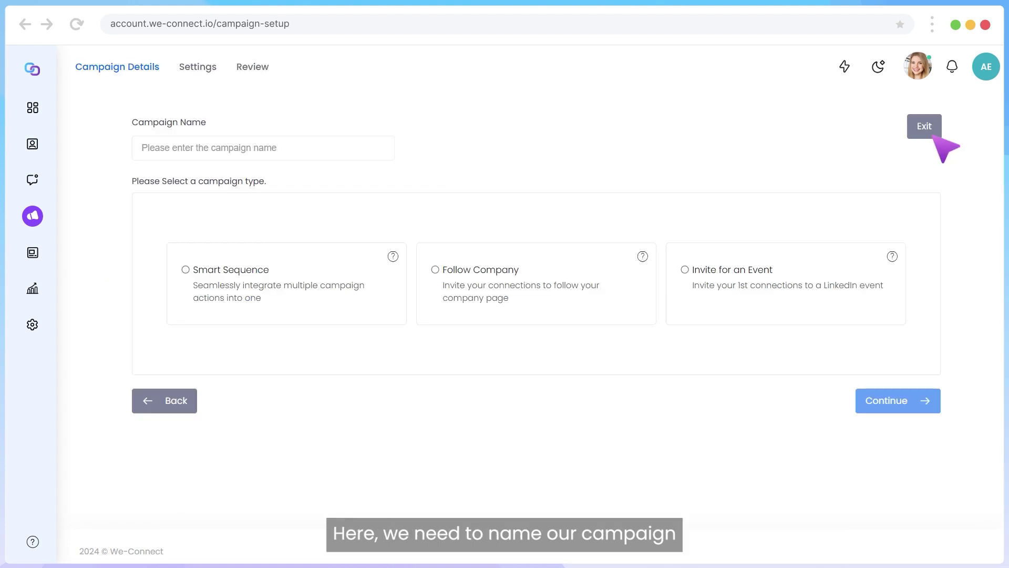
pyautogui.click(146, 154)
pyautogui.write('Director Marketing NY Campaign')
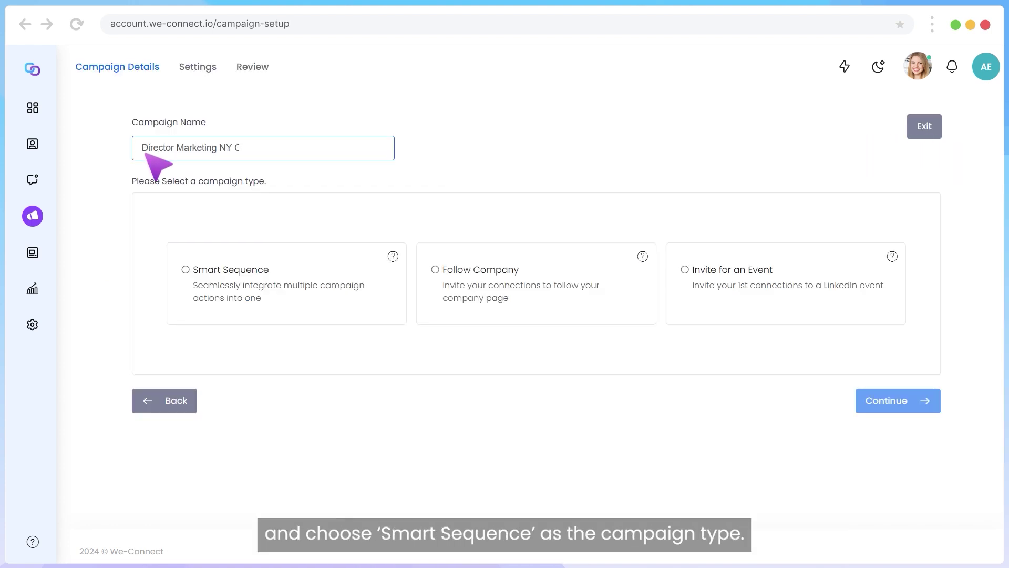
pyautogui.click(200, 284)
pyautogui.scroll(-5, 531, 337)
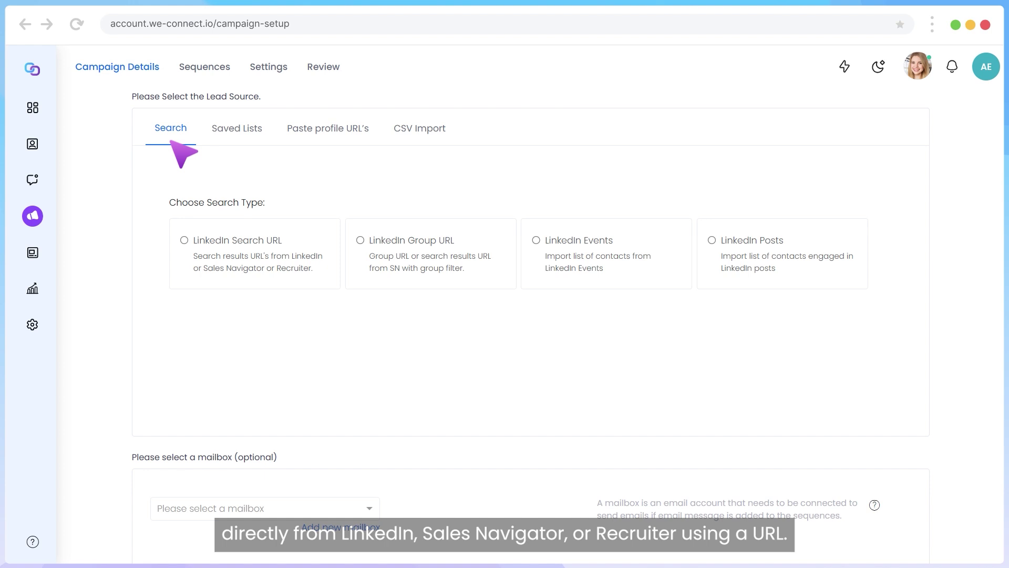
pyautogui.click(235, 140)
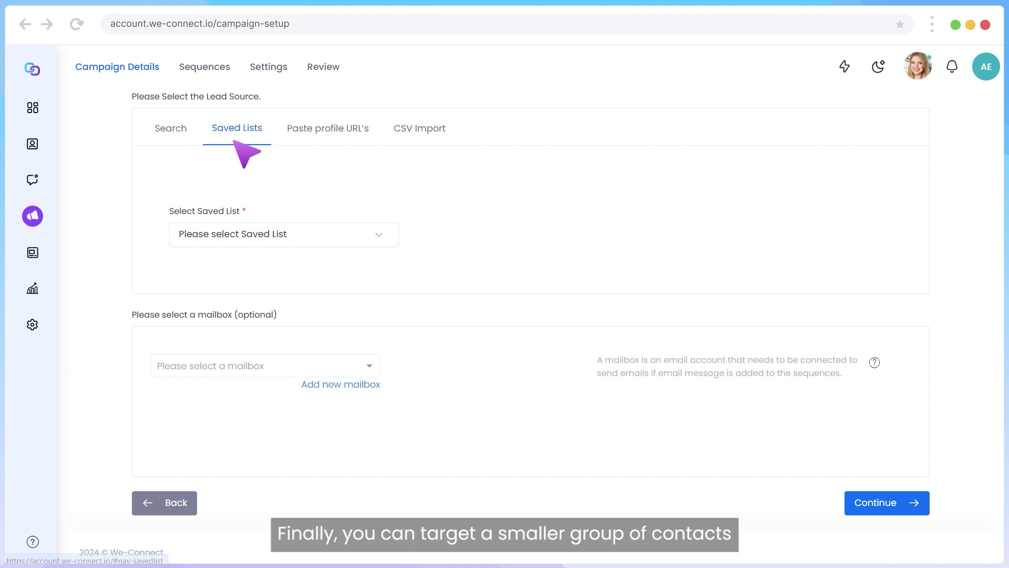
pyautogui.click(329, 141)
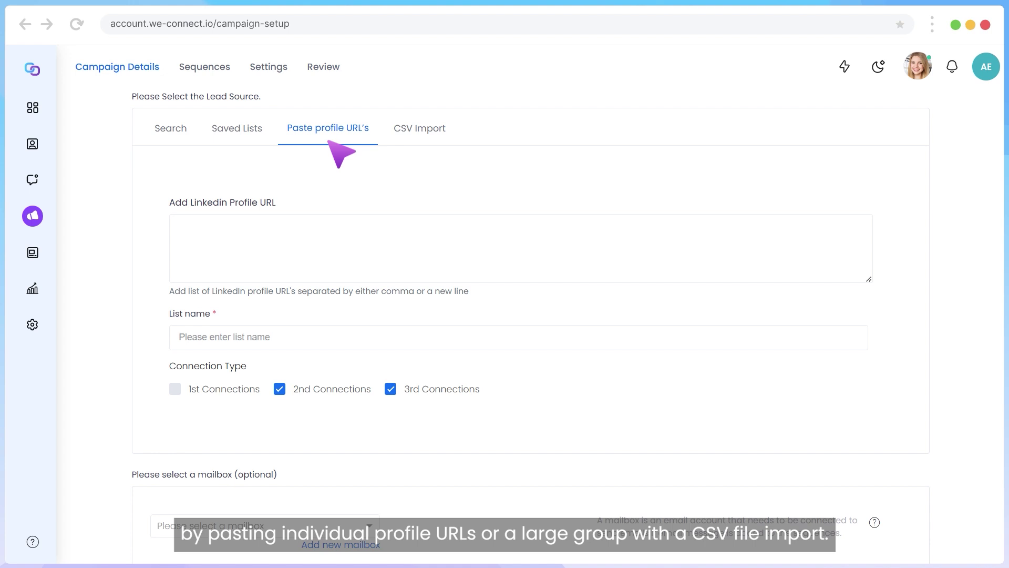
pyautogui.click(417, 141)
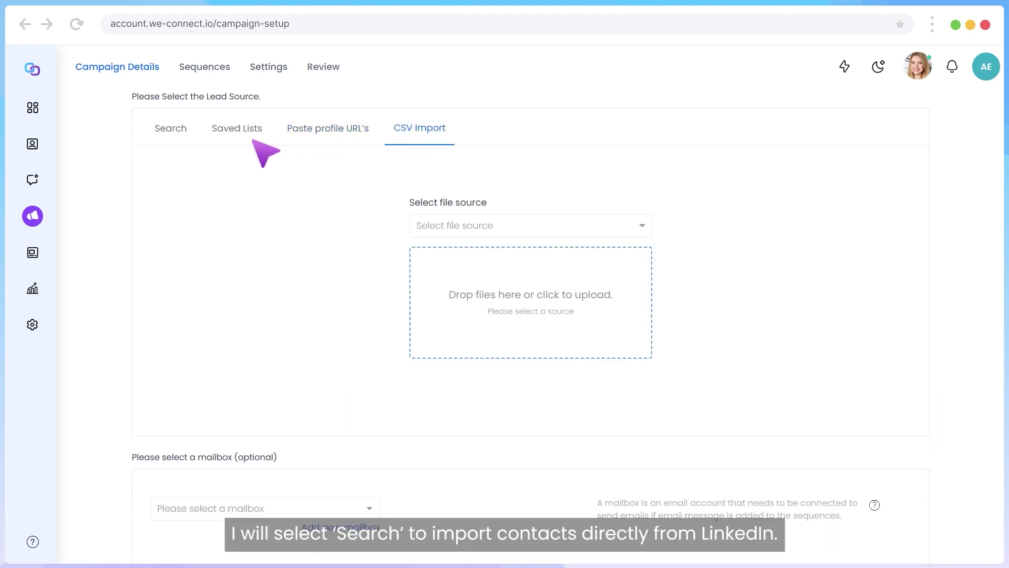
pyautogui.click(171, 141)
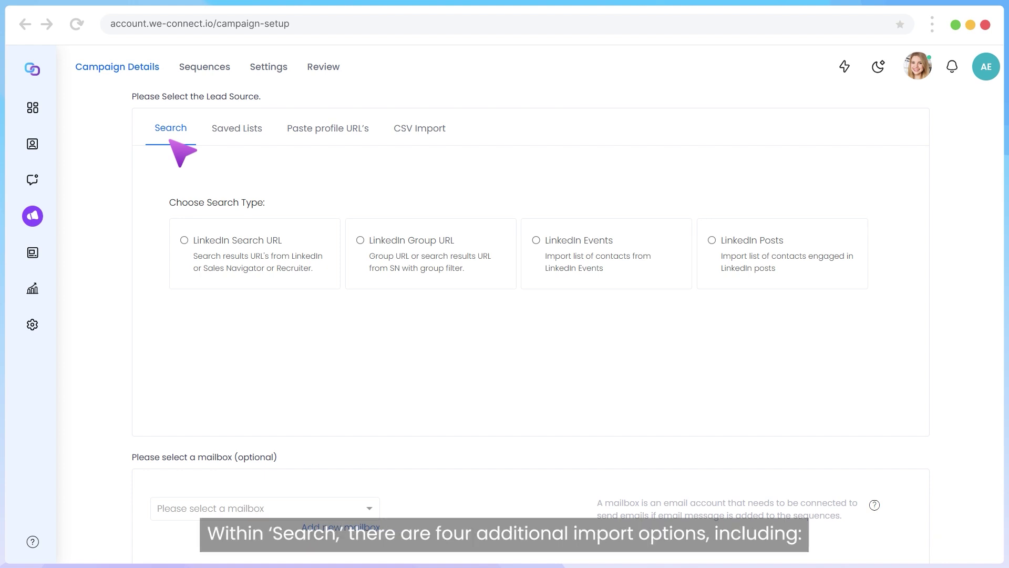
# Try the Search URL, Group URL and Events search types, ending on LinkedIn Posts.
pyautogui.click(186, 250)
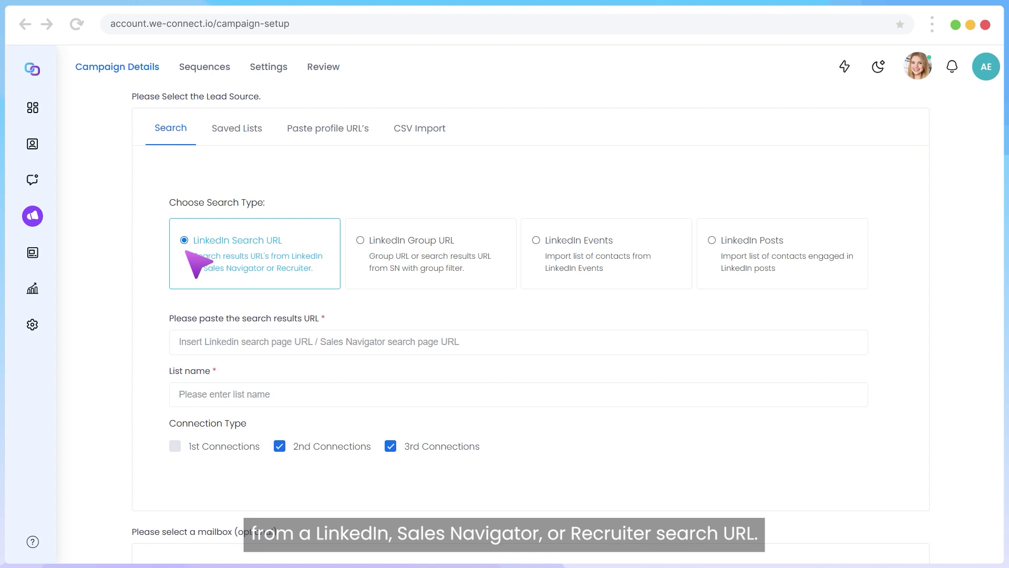
pyautogui.click(362, 251)
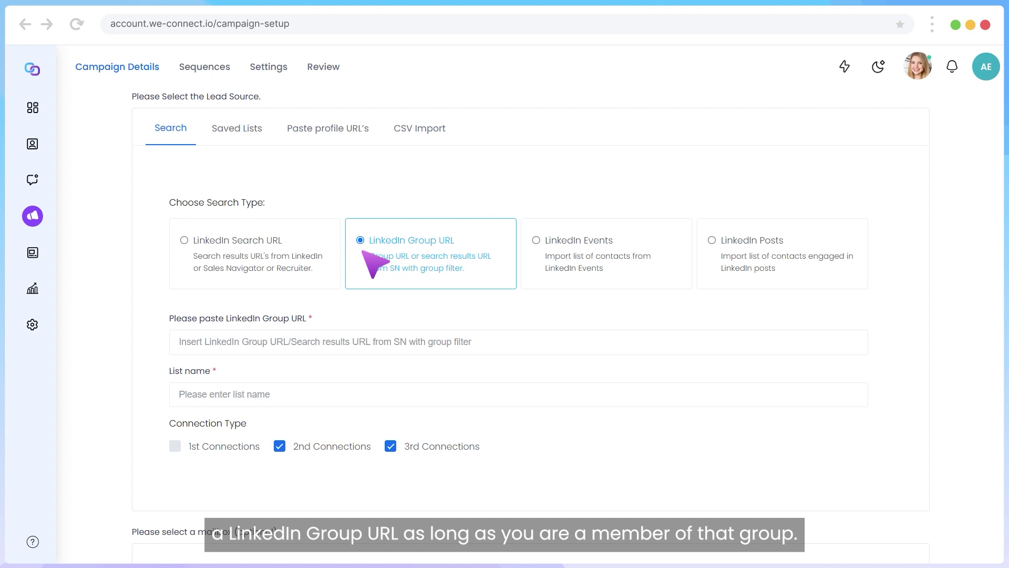
pyautogui.click(541, 251)
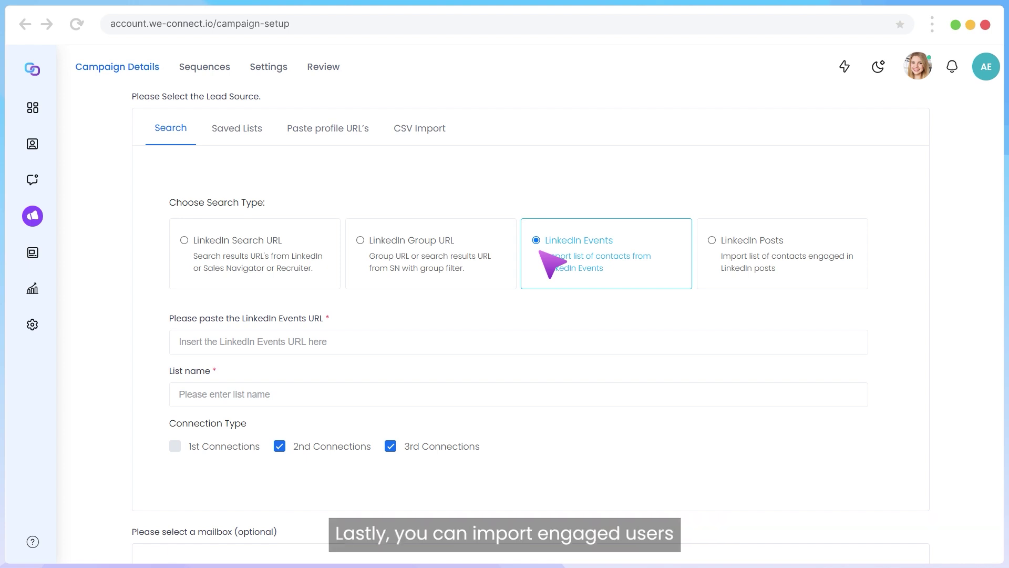
pyautogui.click(714, 253)
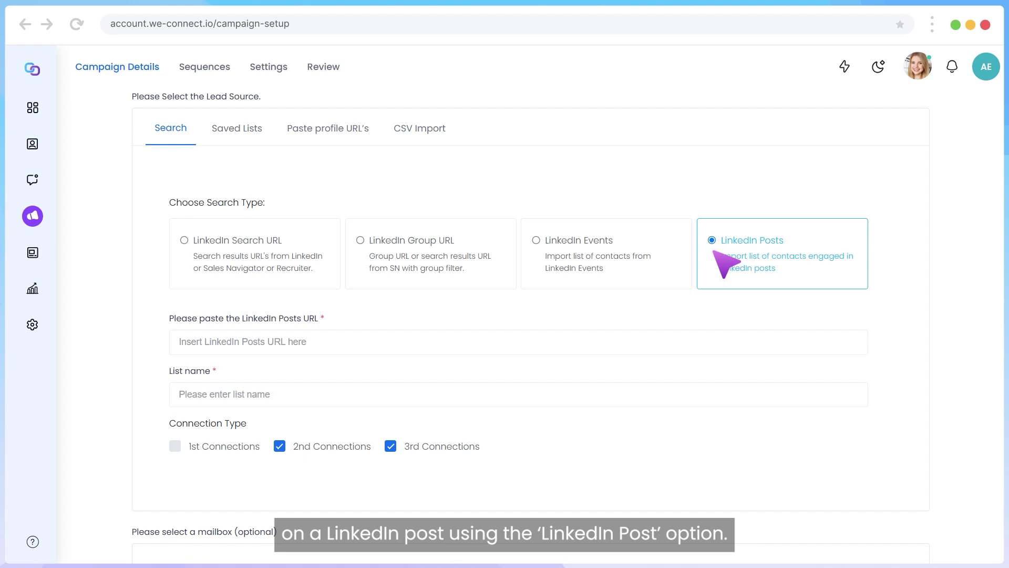
# Switch to LinkedIn Search URL, paste the people-search URL and name the list 'Director Marketing NY'.
pyautogui.click(200, 255)
pyautogui.scroll(-3, 208, 263)
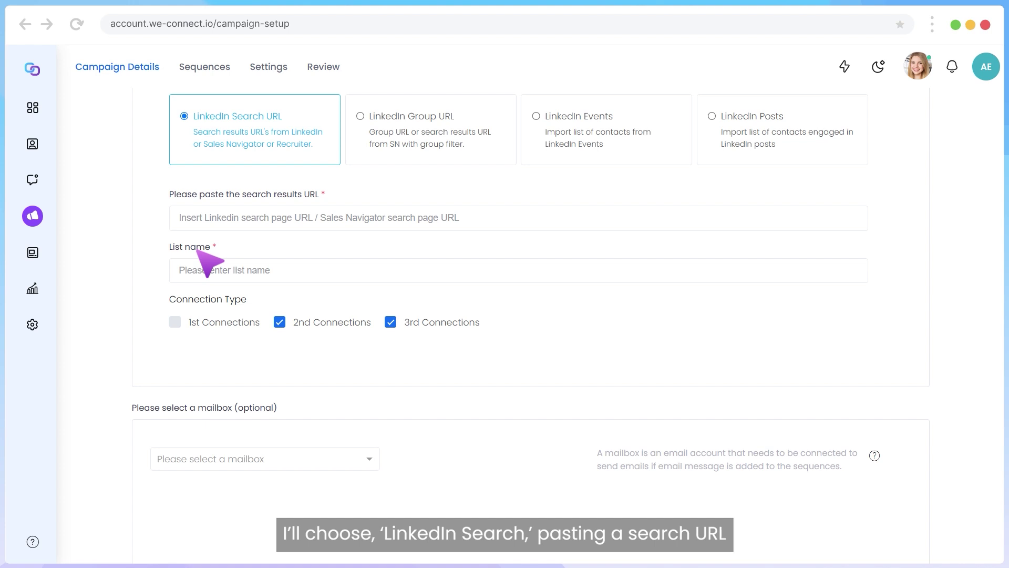
pyautogui.click(184, 225)
pyautogui.hotkey('ctrl', 'v')
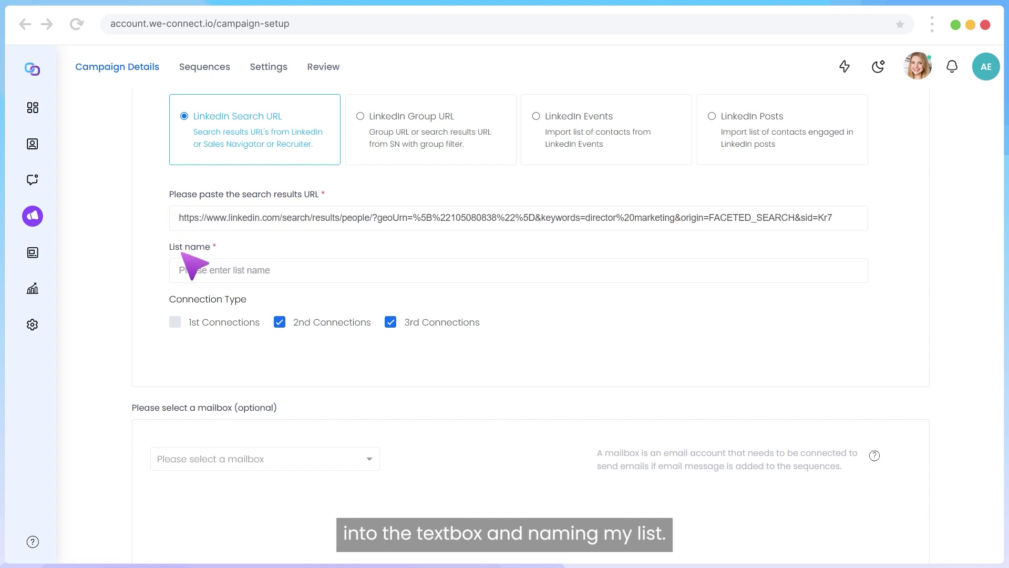
pyautogui.click(182, 279)
pyautogui.write('Director Marketing NY')
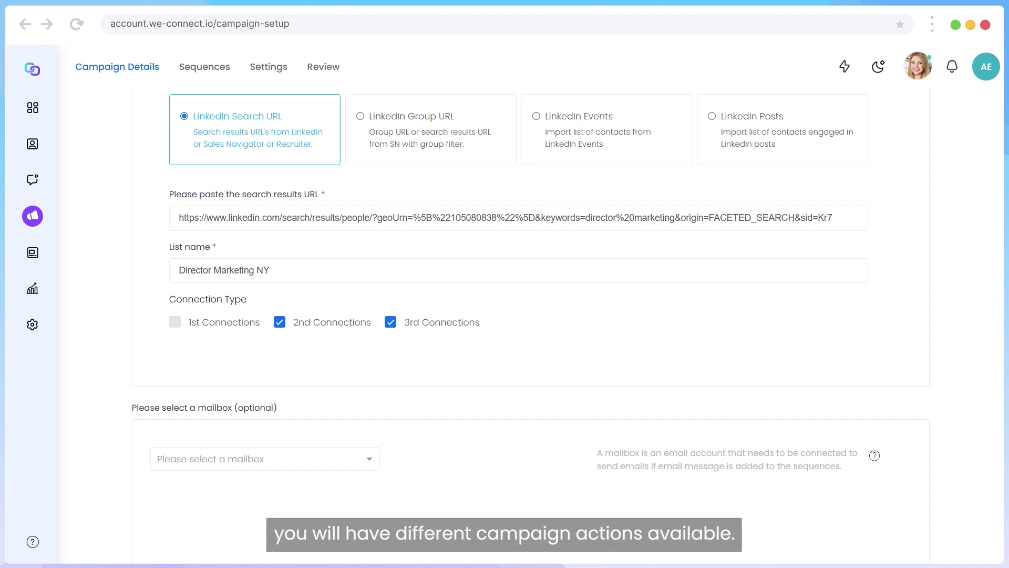
# Choose the already connected mailbox as the campaign's sending email account.
pyautogui.scroll(-2, 530, 323)
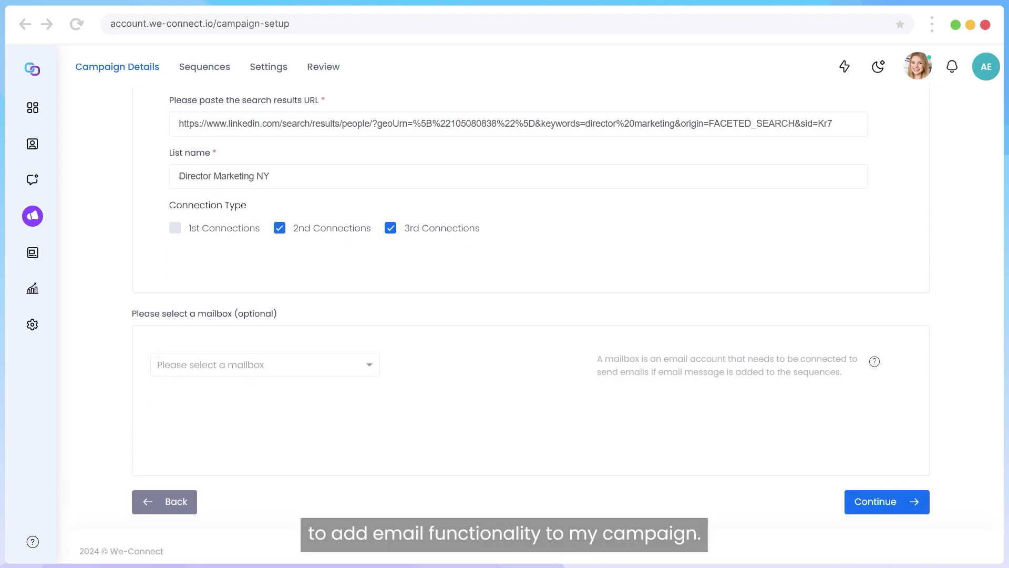
pyautogui.click(370, 365)
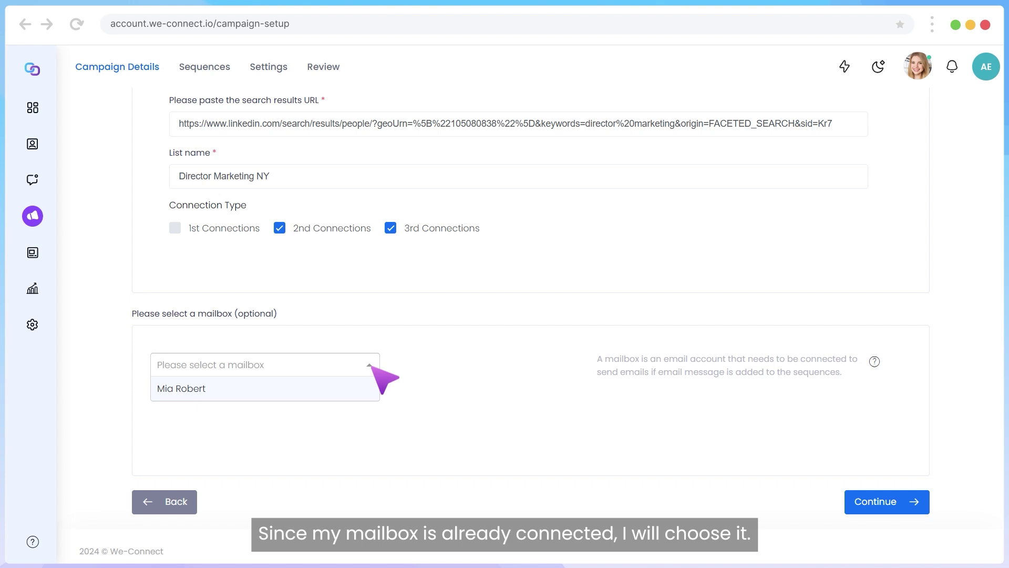
pyautogui.click(366, 388)
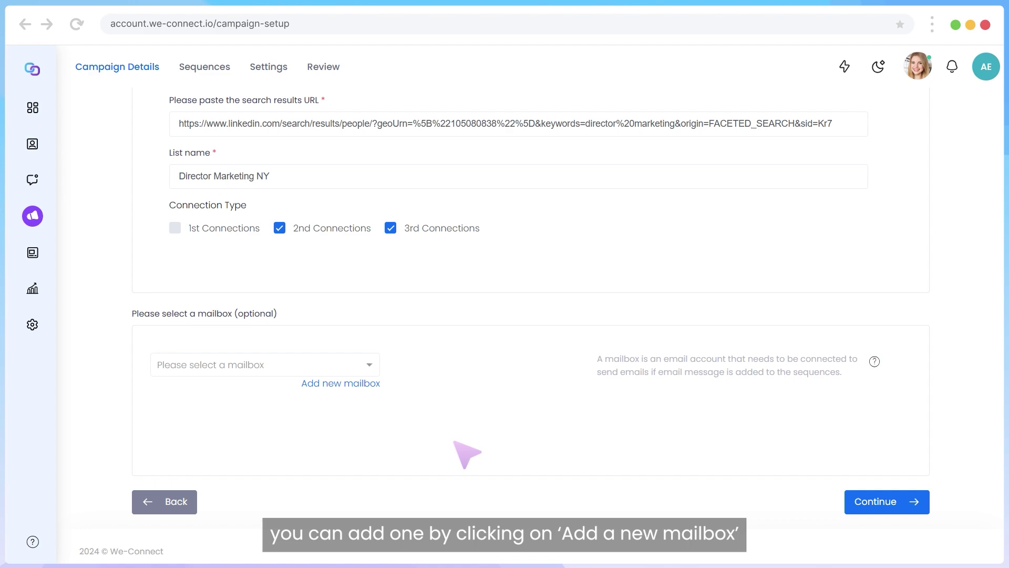
pyautogui.click(342, 384)
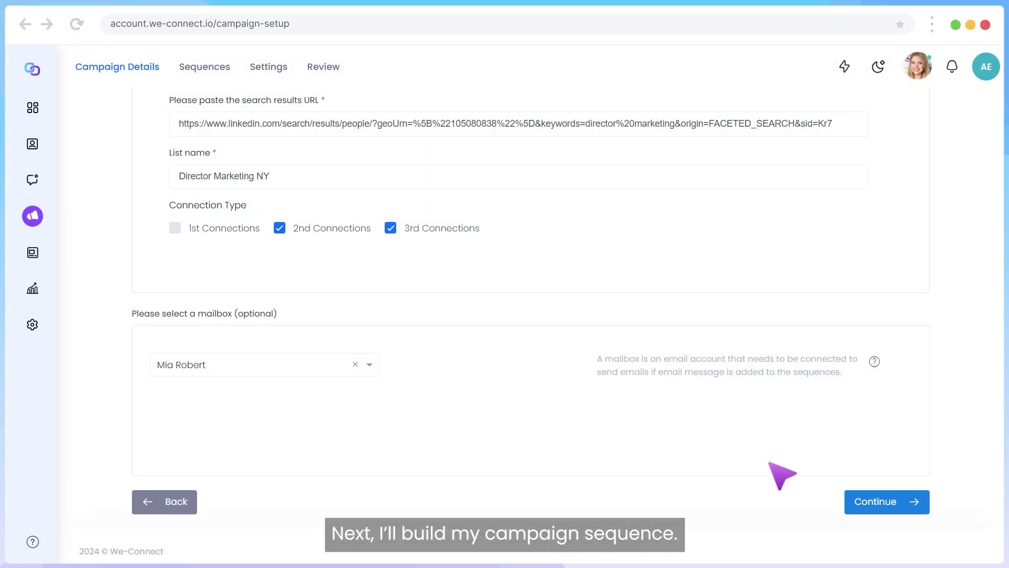
# Save Visit Profile as the Step 1 action, then add a blank Step 2.
pyautogui.click(879, 504)
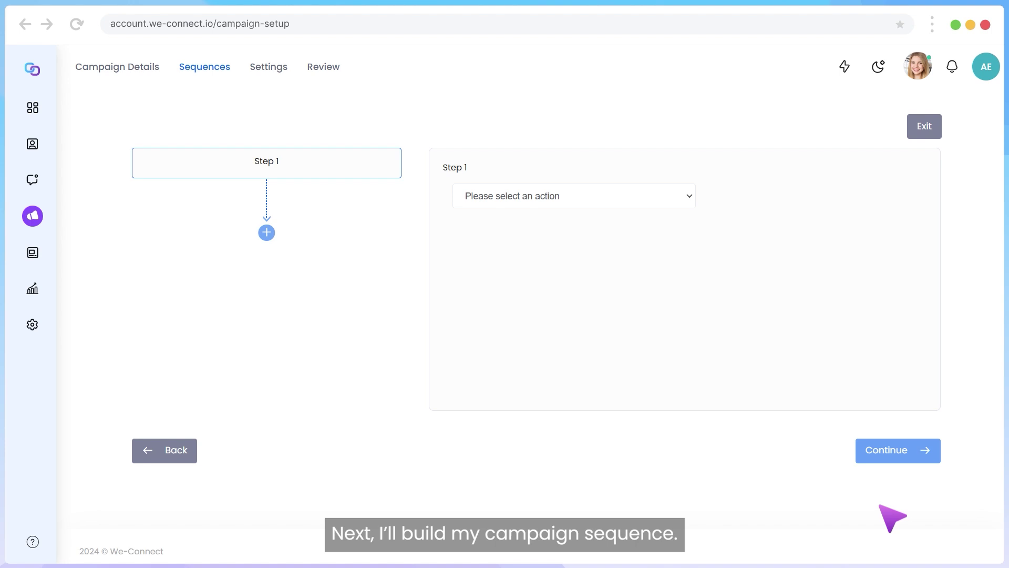
pyautogui.click(690, 197)
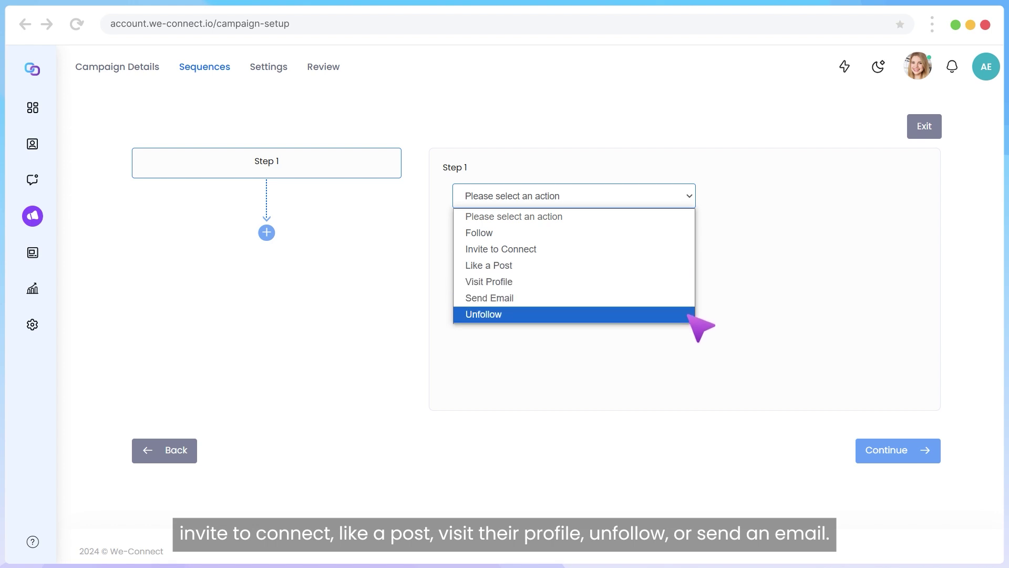
pyautogui.click(688, 283)
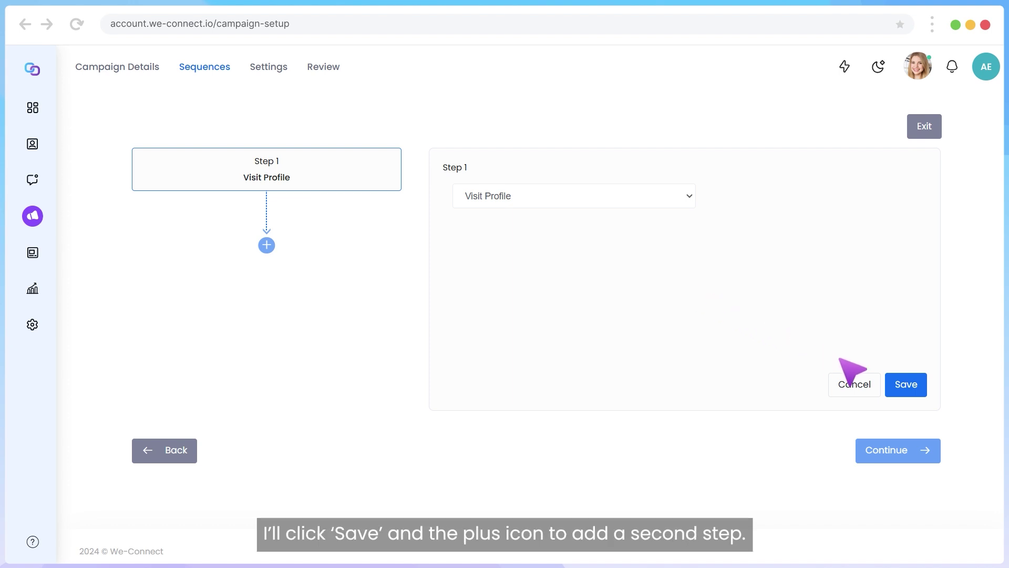
pyautogui.click(903, 385)
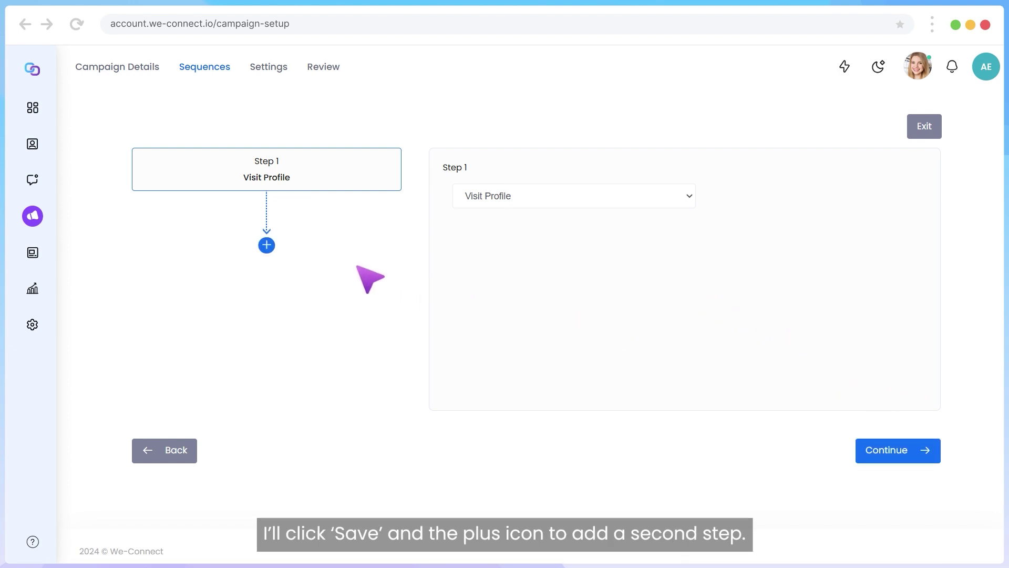
pyautogui.click(267, 245)
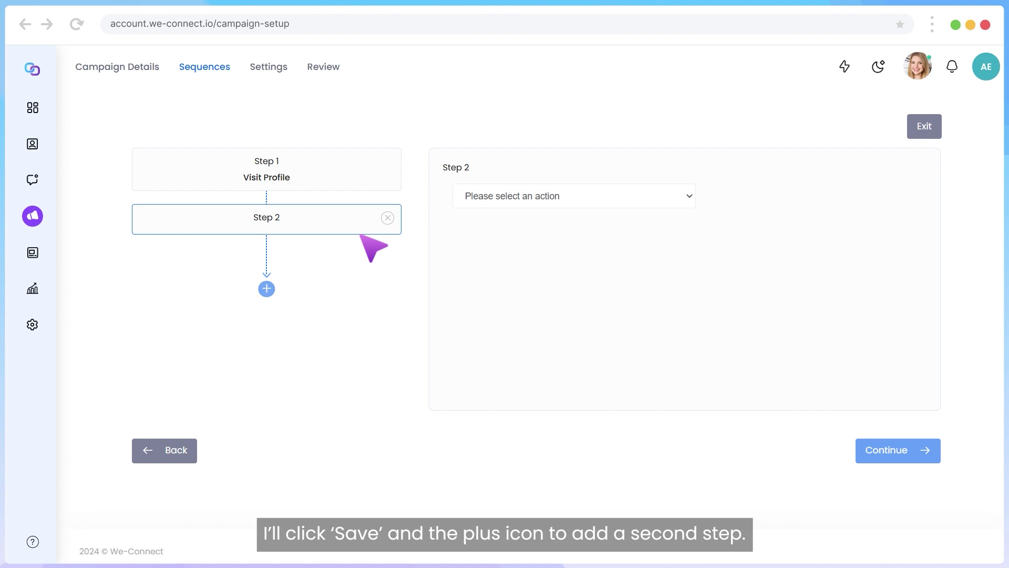
# Save Step 2 as Invite to Connect with the pasted message greeting [FIRST_NAME].
pyautogui.click(690, 197)
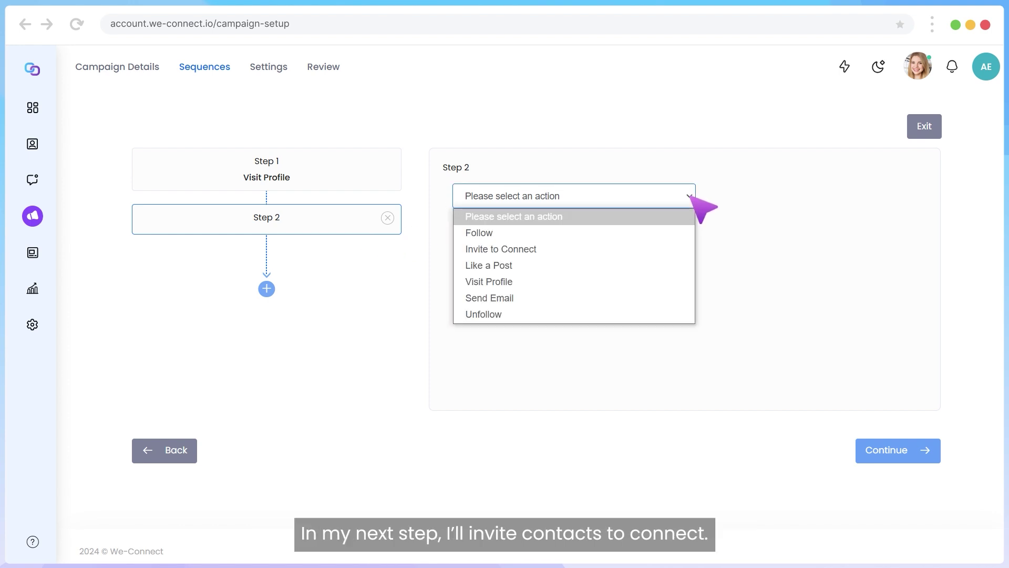
pyautogui.click(684, 249)
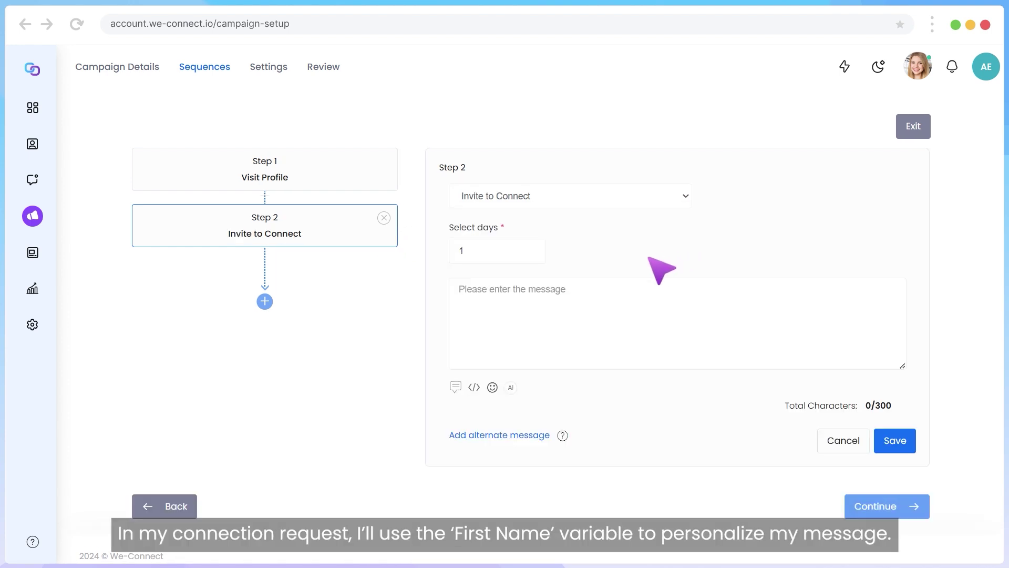
pyautogui.click(478, 299)
pyautogui.write('Hi ,  I’m interested in how you’ve set up lead generation at [Company]. Would love to connect to learn more.  Alyssa')
pyautogui.click(475, 387)
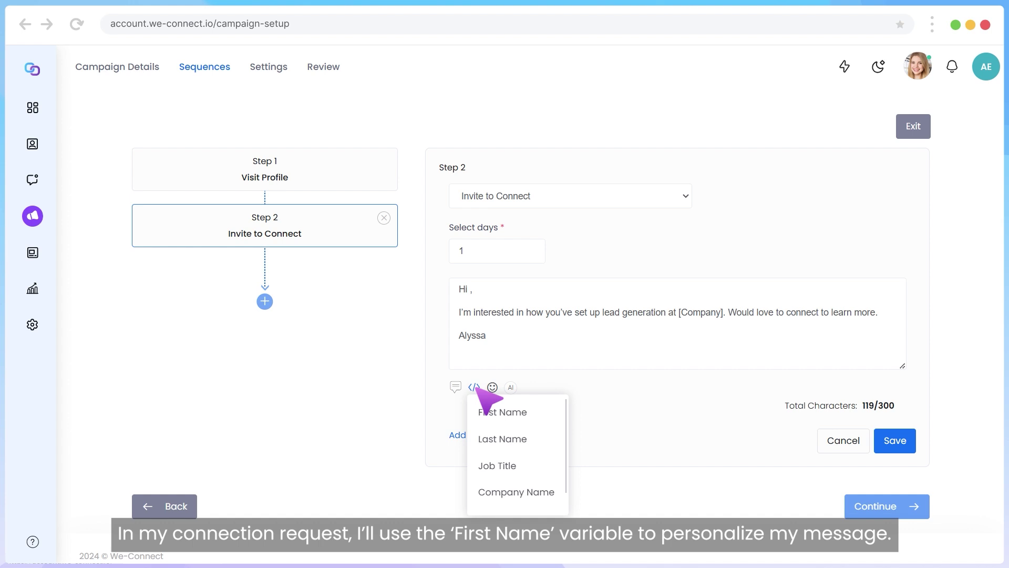
pyautogui.click(498, 416)
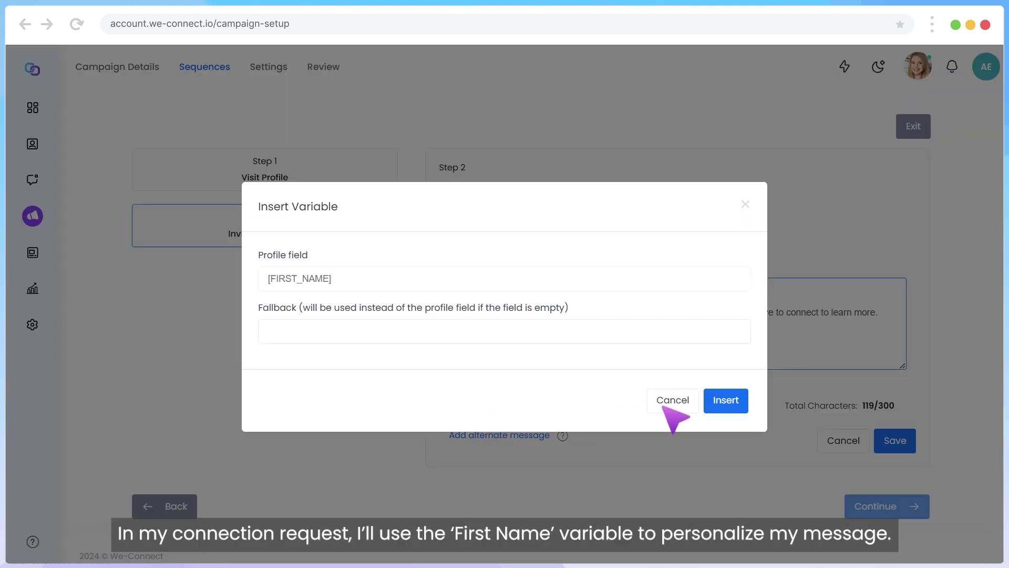
pyautogui.click(727, 402)
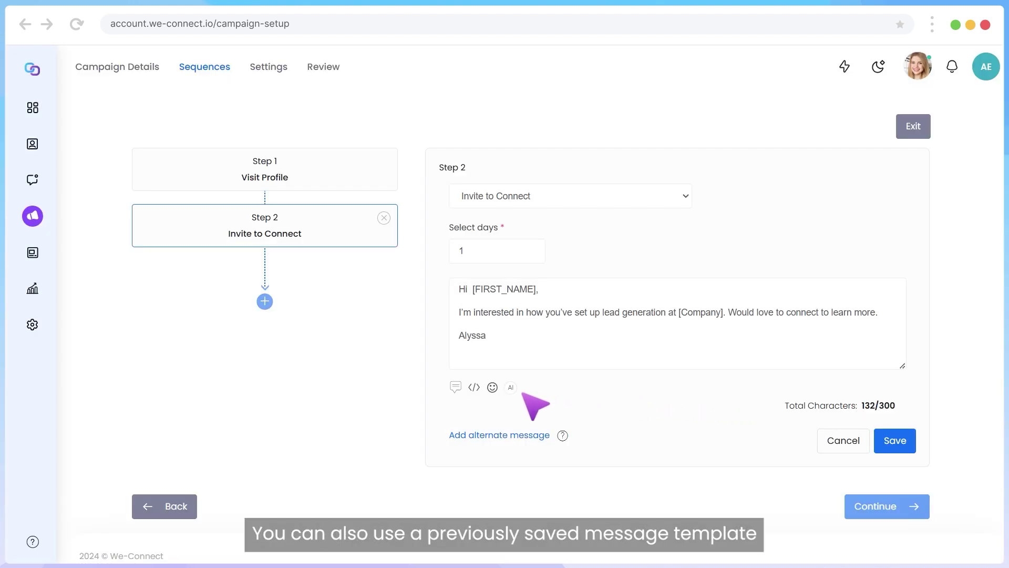
pyautogui.click(457, 388)
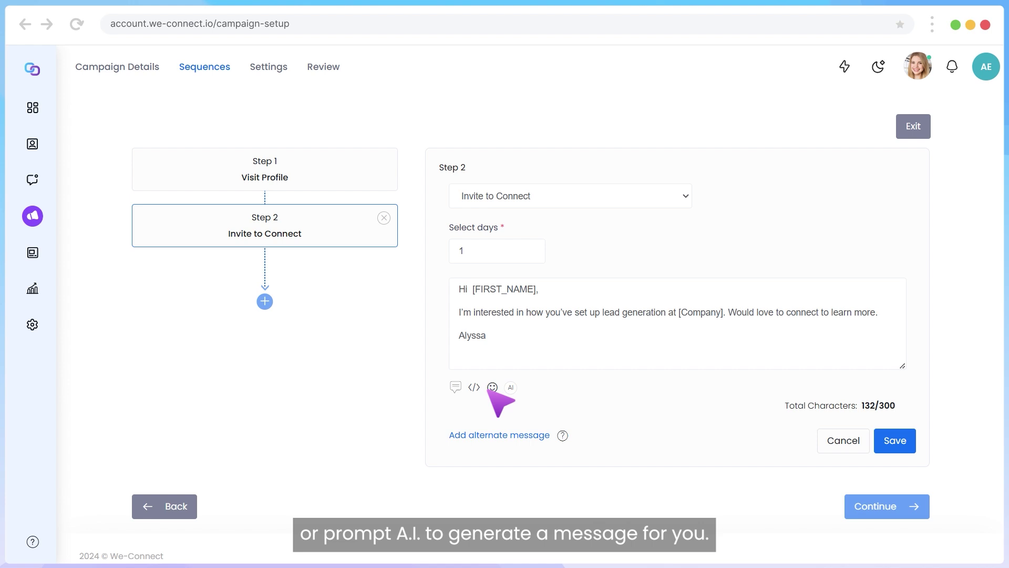
pyautogui.click(509, 387)
pyautogui.click(510, 414)
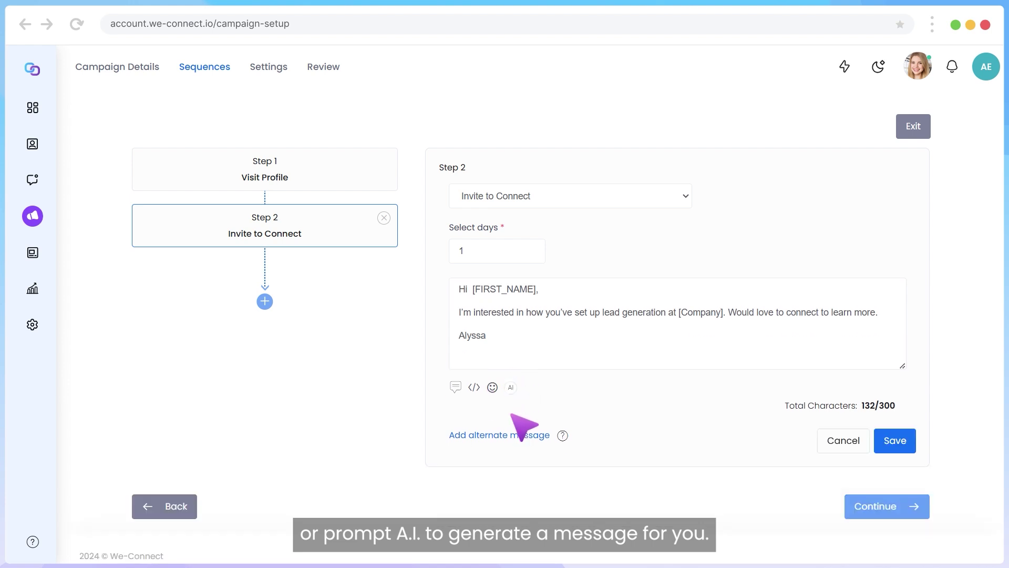
pyautogui.click(892, 441)
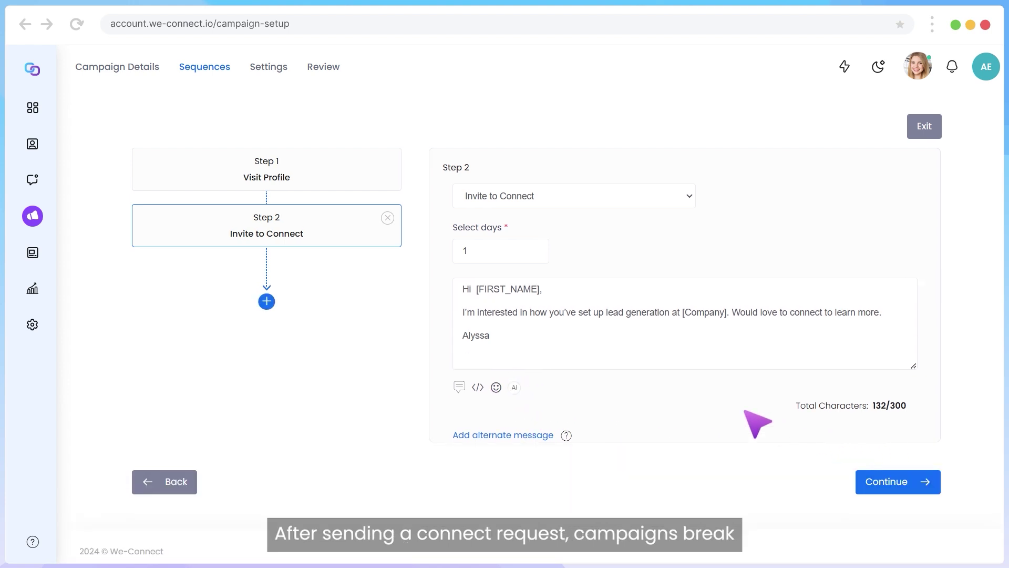
# Add Step 3: a Follow-up Message after 1 hour from the Sample Followup template plus a smiley.
pyautogui.click(266, 301)
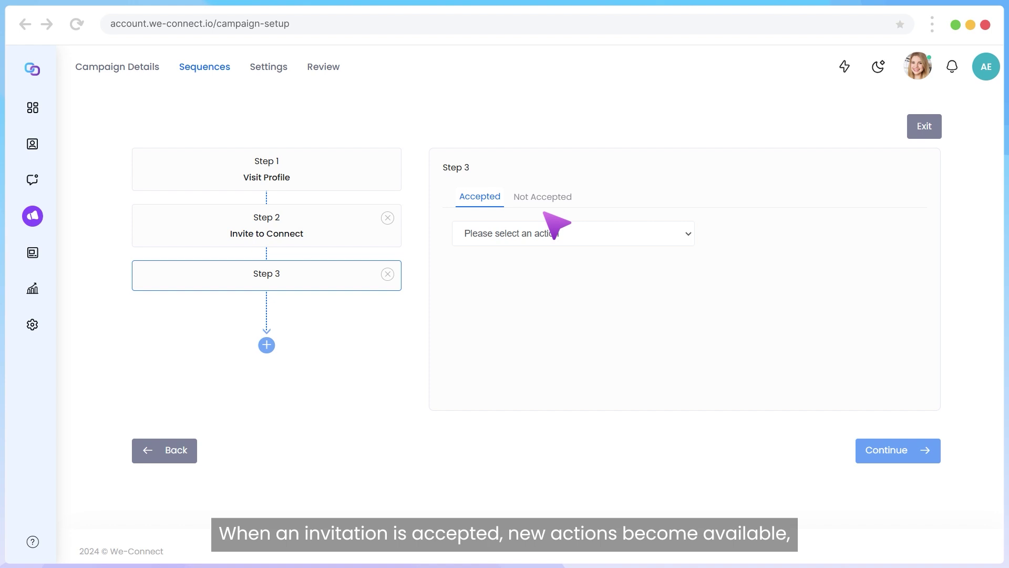
pyautogui.click(687, 233)
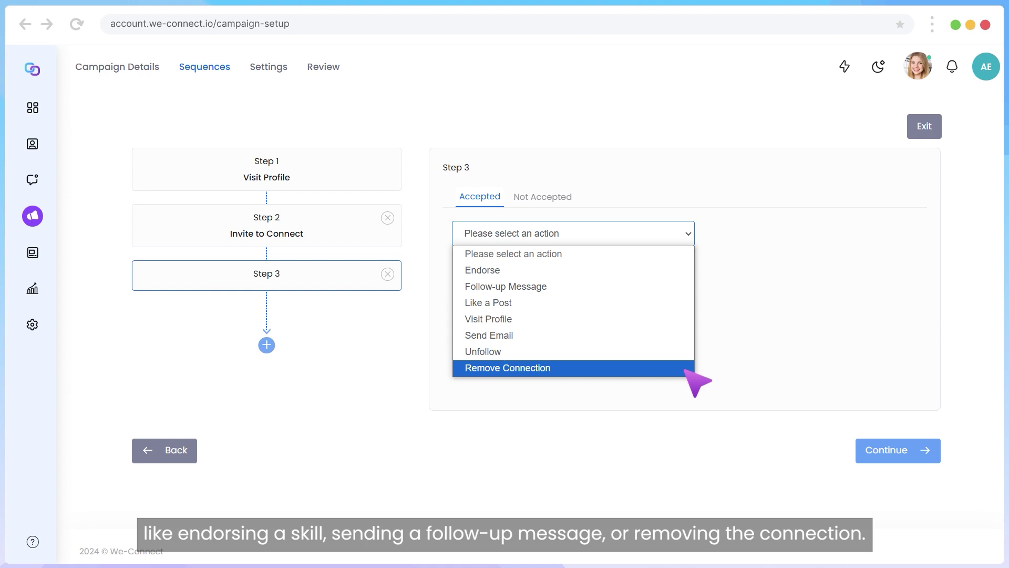
pyautogui.click(683, 287)
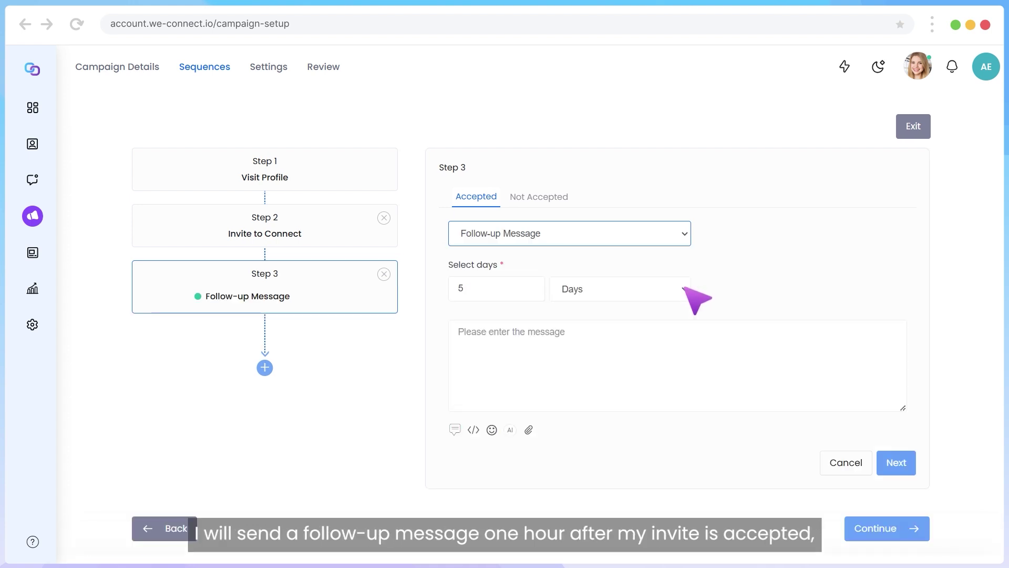
pyautogui.click(684, 288)
pyautogui.click(681, 324)
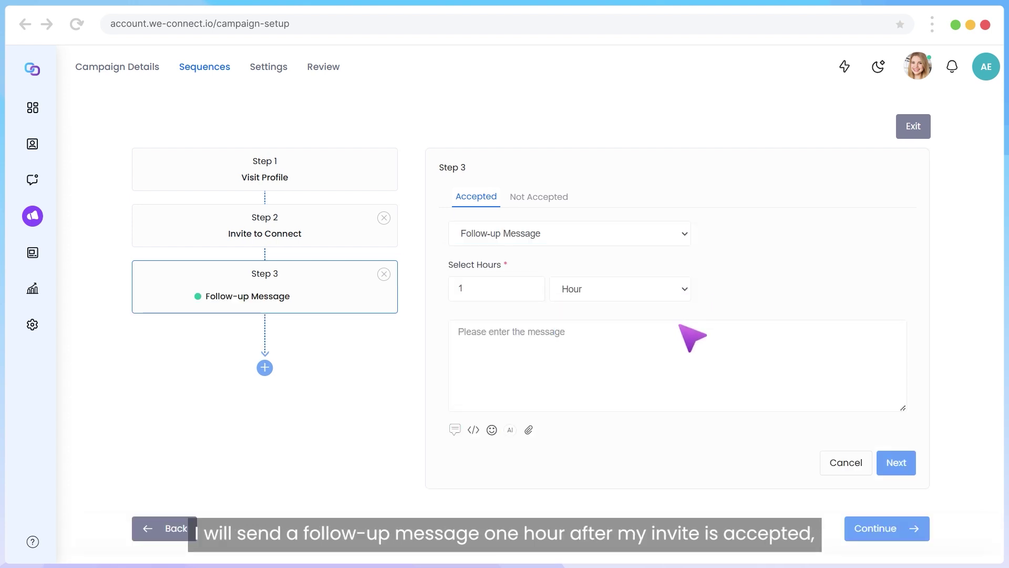
pyautogui.click(455, 430)
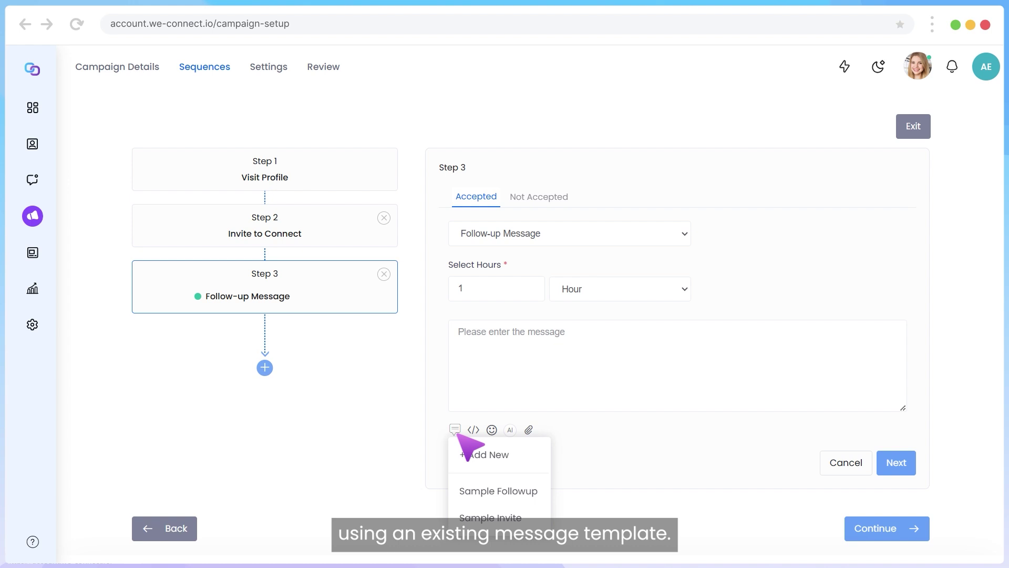
pyautogui.click(469, 492)
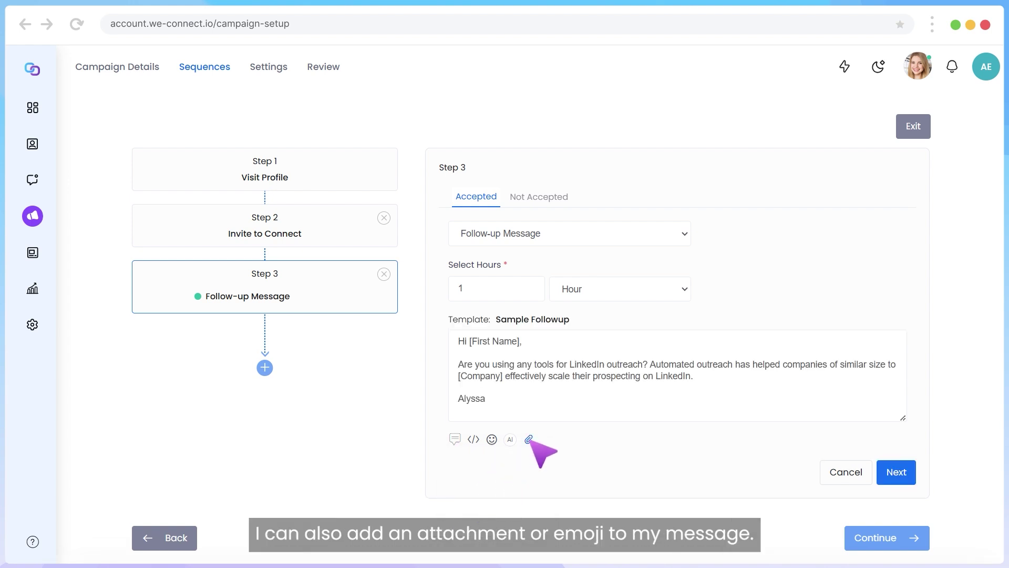
pyautogui.click(492, 440)
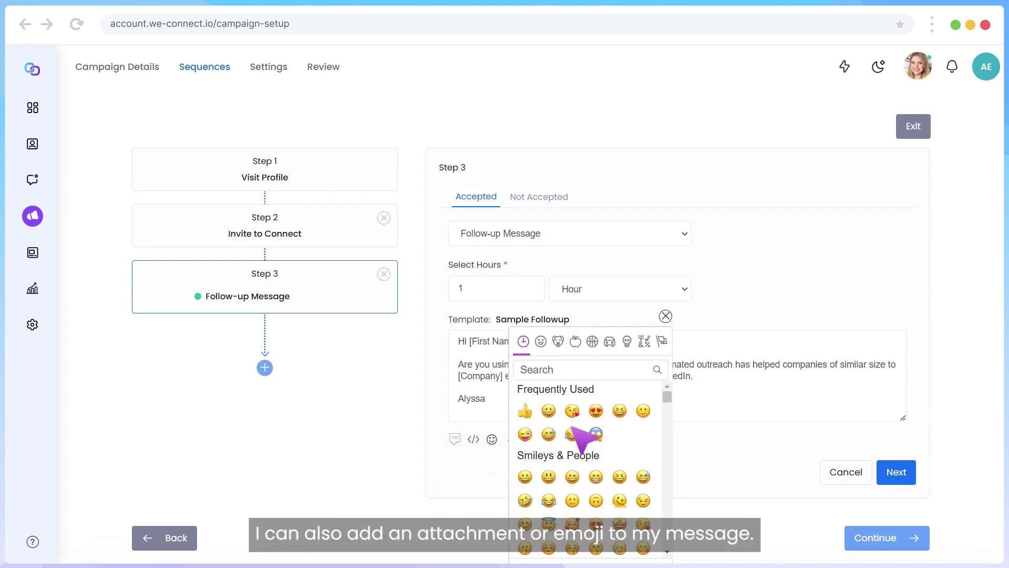
pyautogui.click(643, 412)
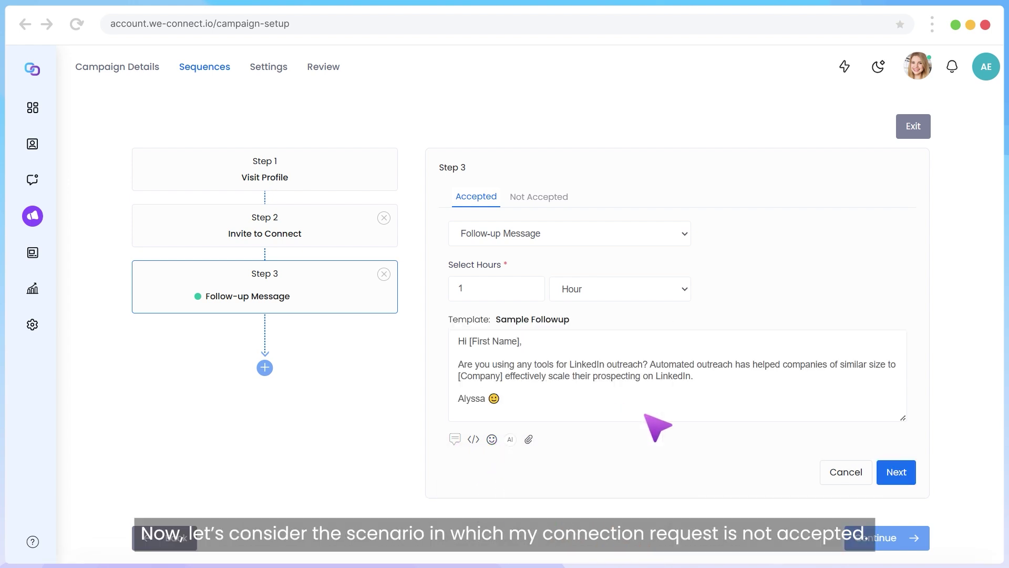
# Give Step 3's Not Accepted branch a Like a Post action after 5 days and save.
pyautogui.click(896, 472)
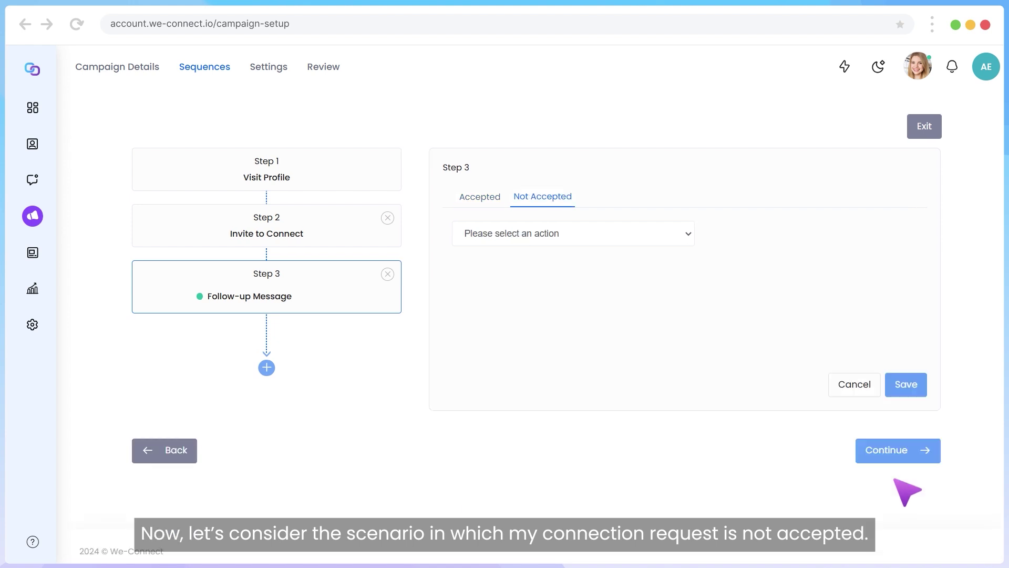
pyautogui.click(690, 236)
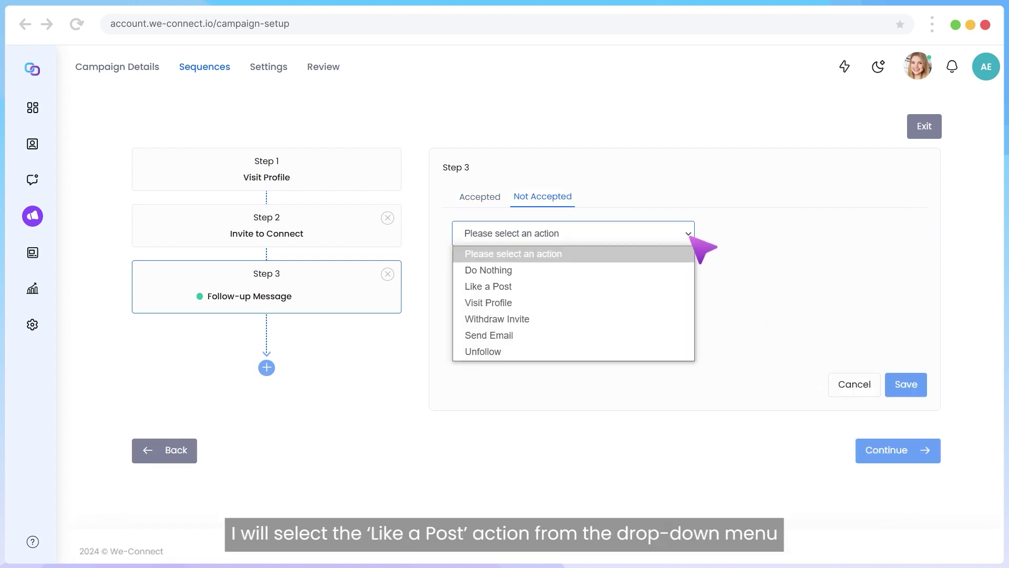
pyautogui.click(685, 286)
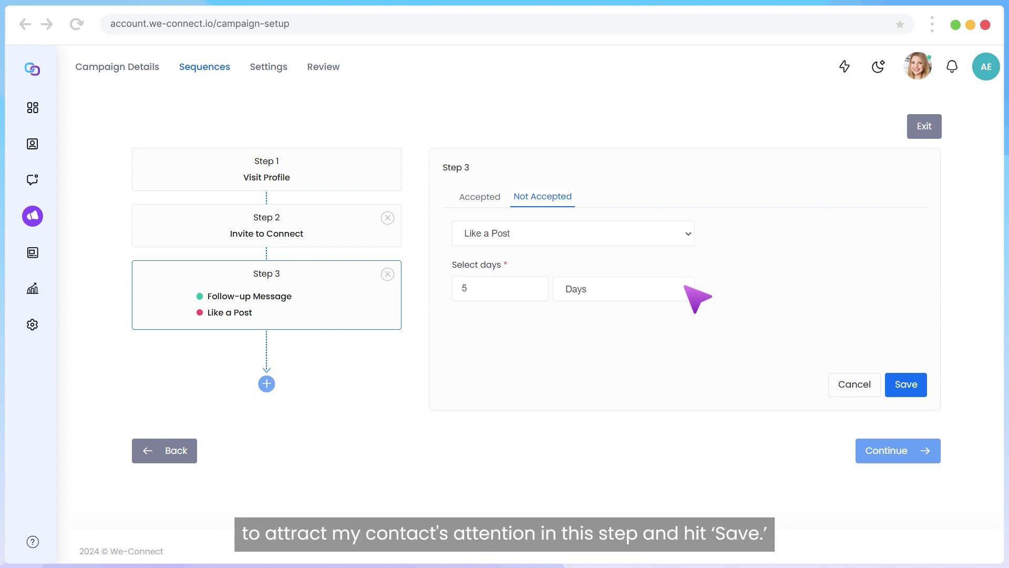
pyautogui.click(904, 384)
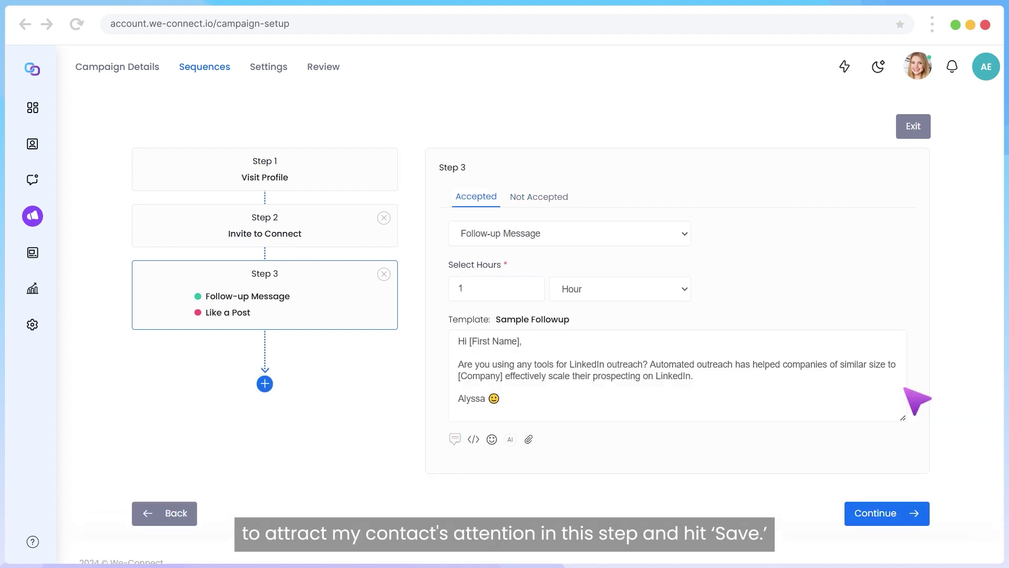
# Add Step 4 as a Send Email action after 3 days, filled from the Saved Email 01 template.
pyautogui.click(265, 384)
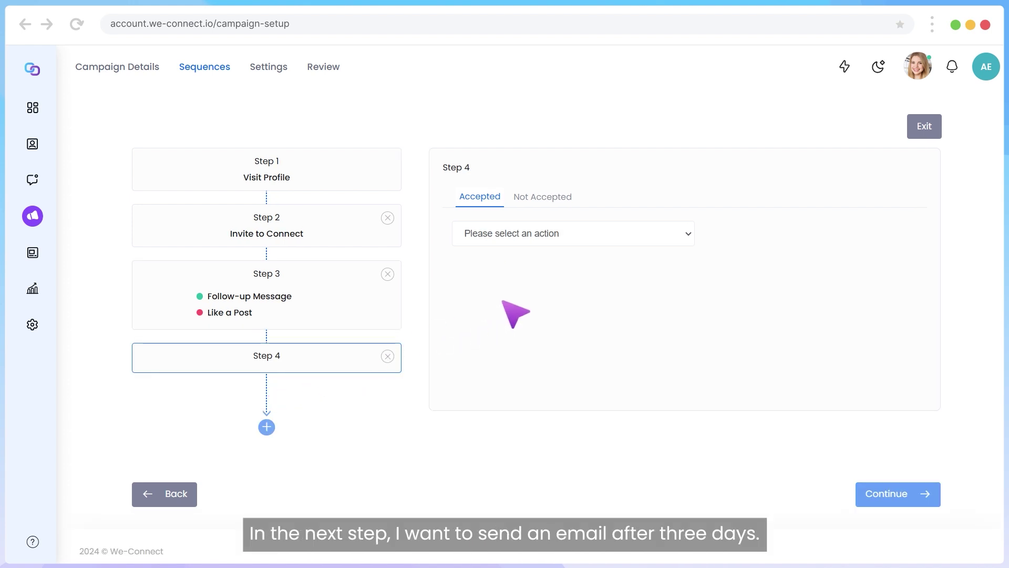
pyautogui.click(686, 237)
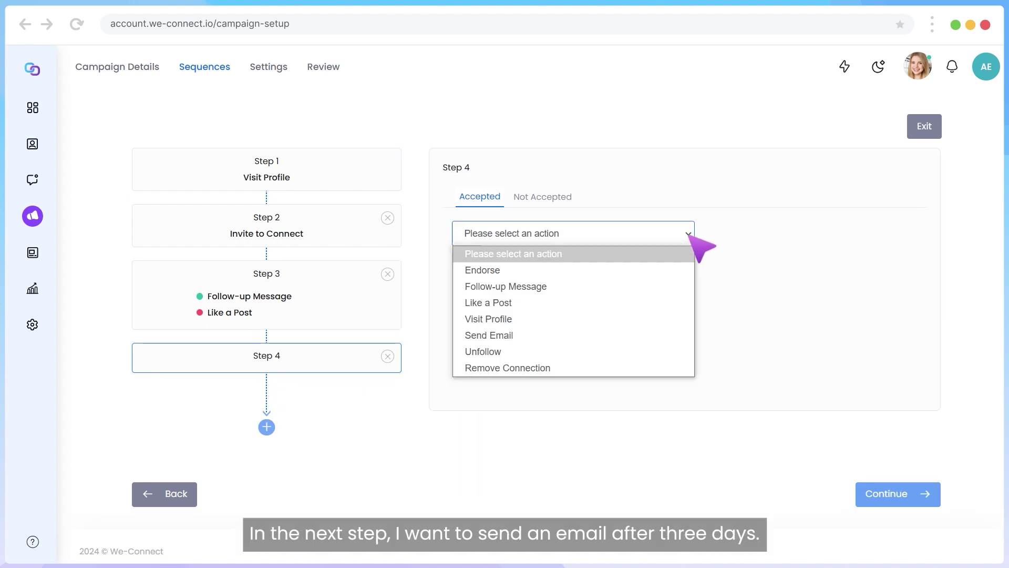
pyautogui.click(686, 336)
pyautogui.click(539, 323)
pyautogui.write('3')
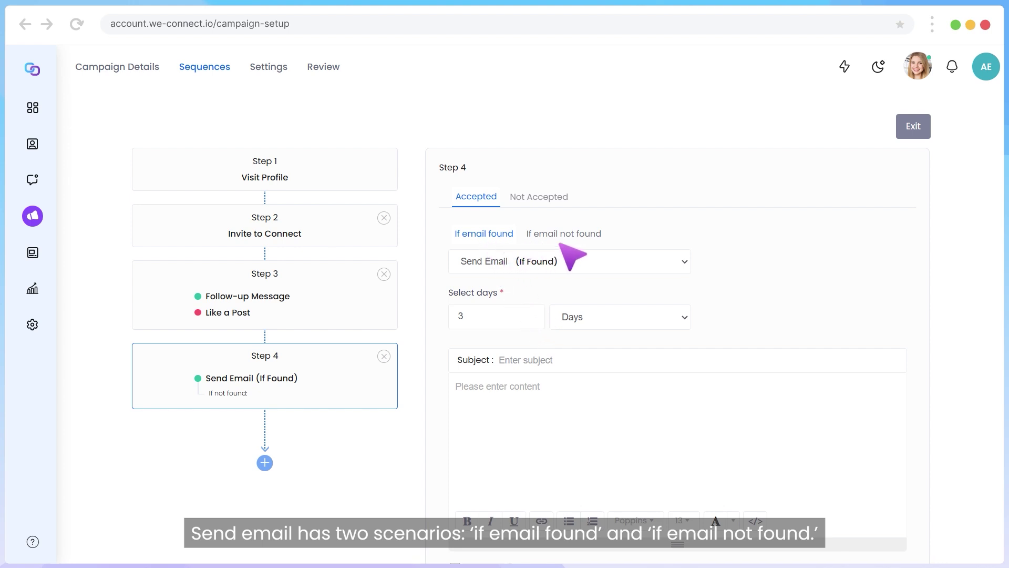
pyautogui.scroll(-5, 525, 294)
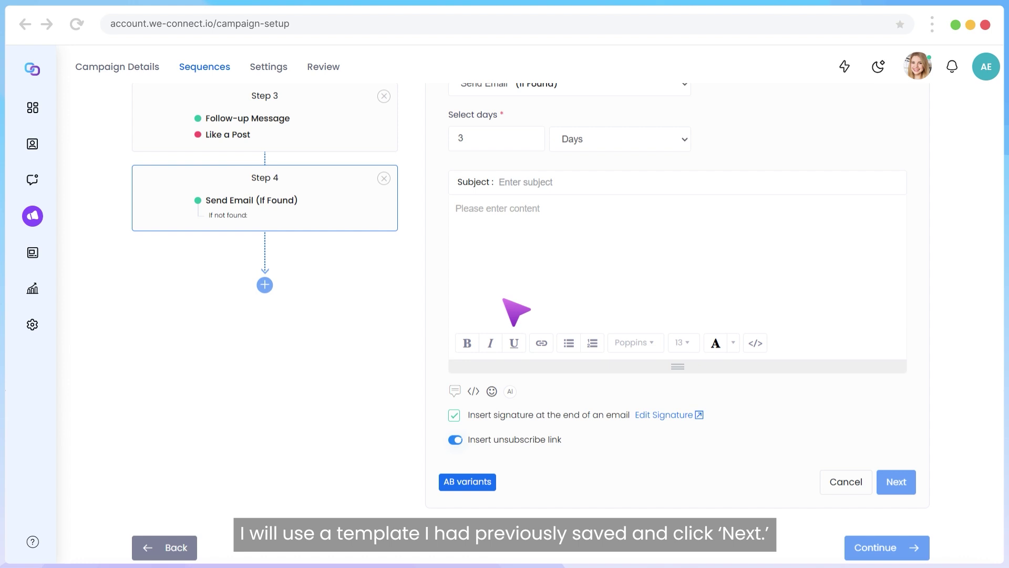
pyautogui.click(455, 344)
pyautogui.click(481, 411)
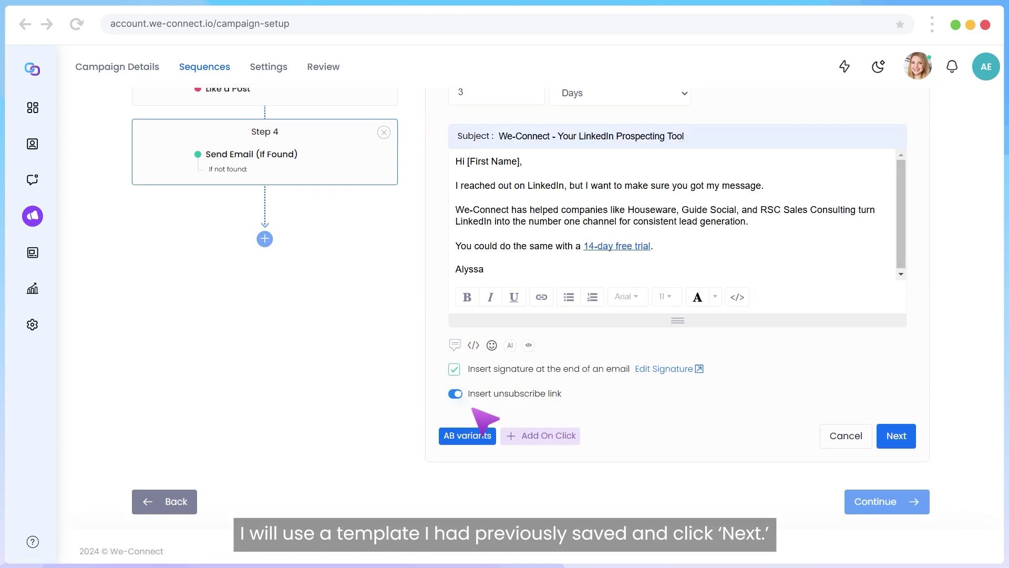
pyautogui.click(894, 436)
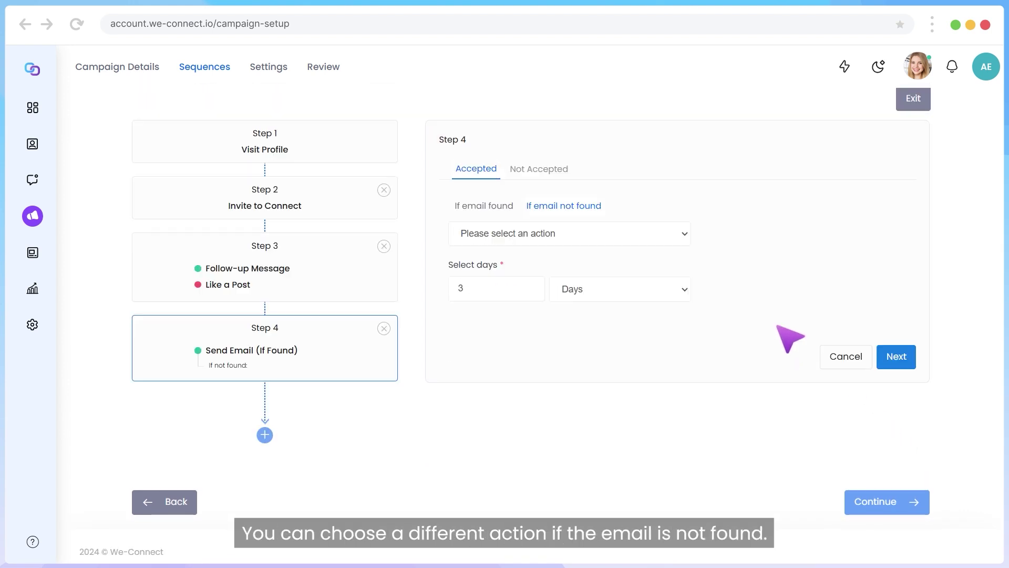
# Make Step 4 send the Sample Followup message when no email is found.
pyautogui.click(684, 233)
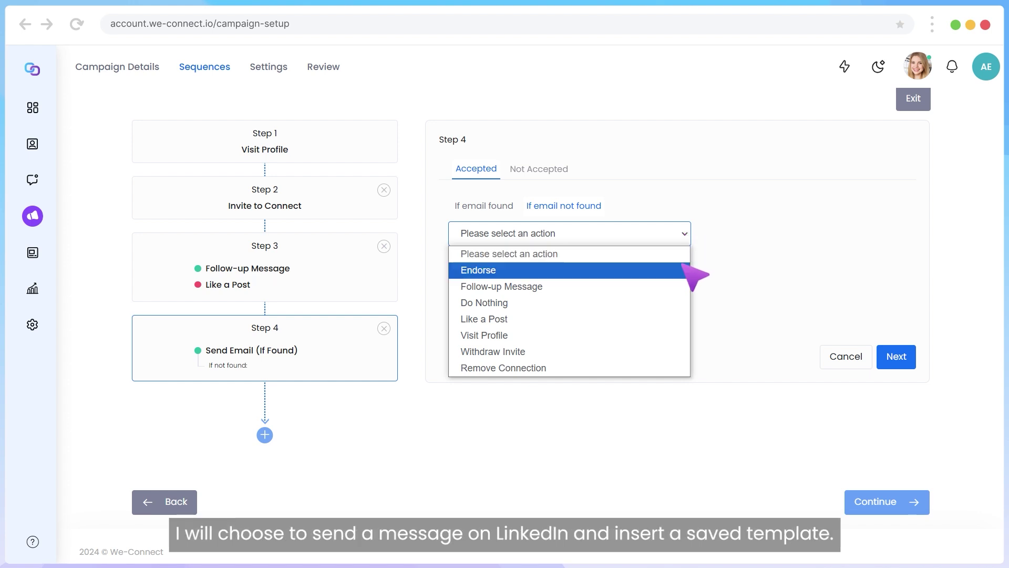
pyautogui.click(682, 287)
pyautogui.click(473, 428)
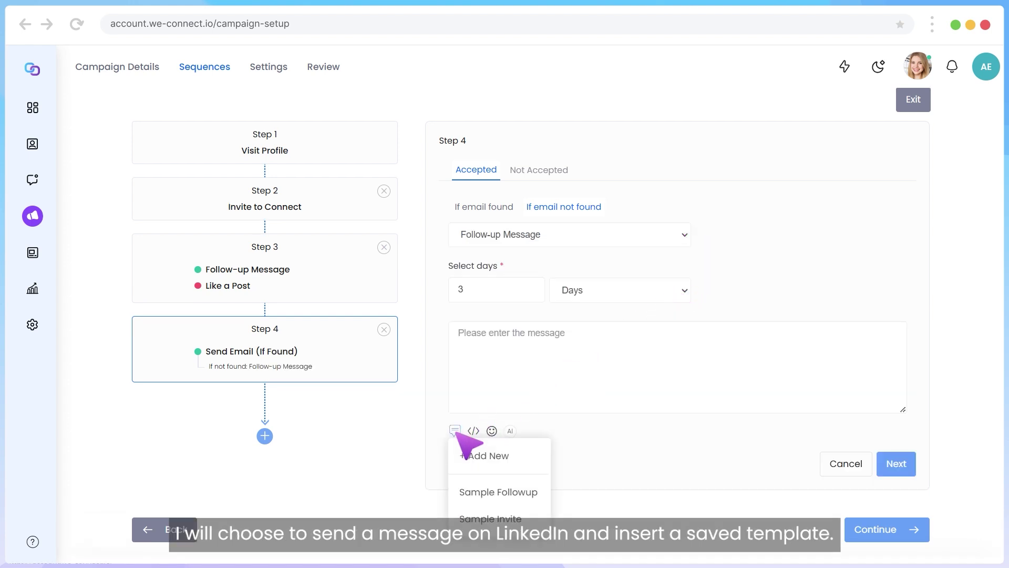
pyautogui.click(476, 492)
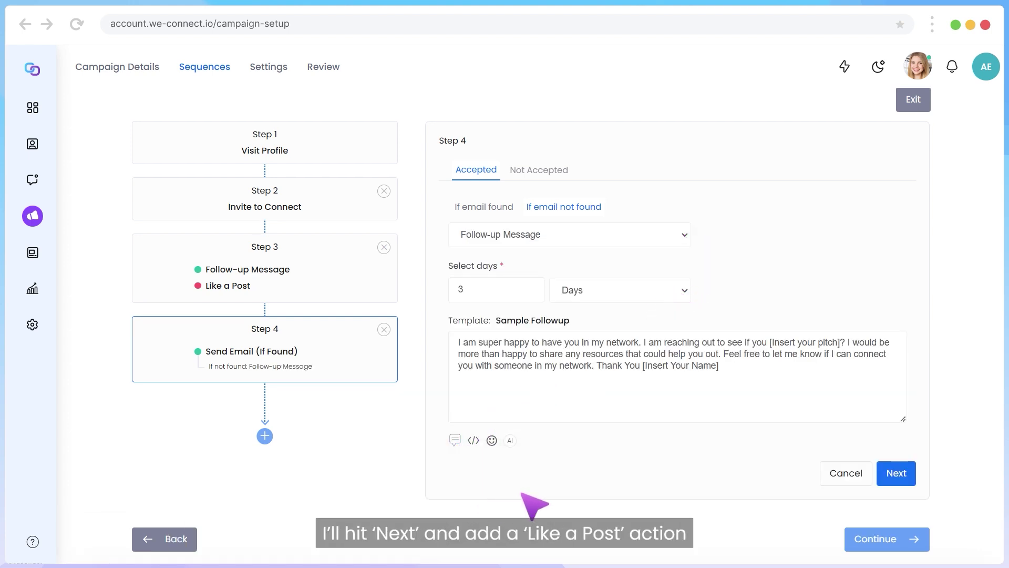
pyautogui.click(896, 474)
# Have Step 4 like a post after 3 days if the invite isn't accepted, and save.
pyautogui.click(684, 209)
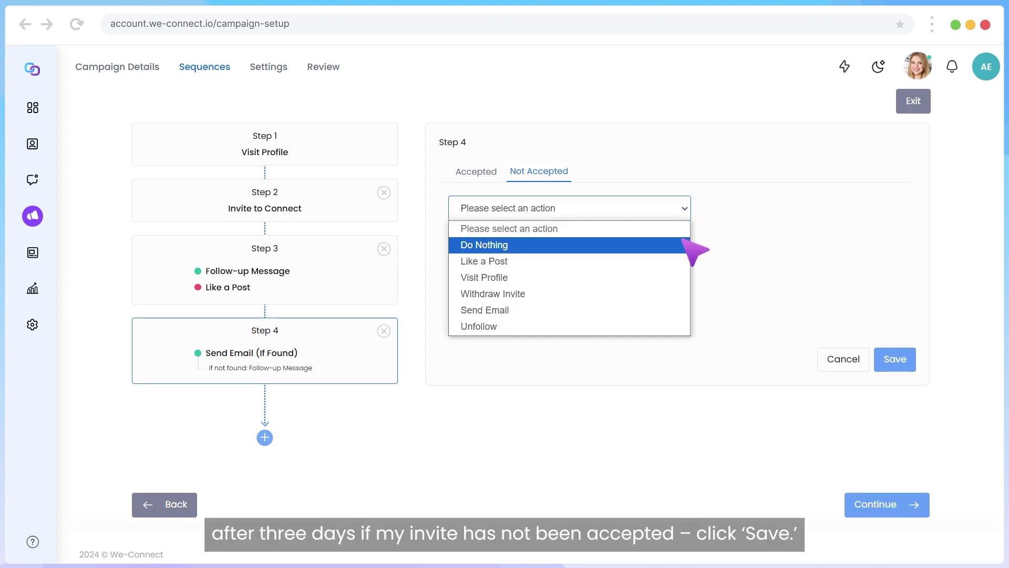
pyautogui.click(685, 260)
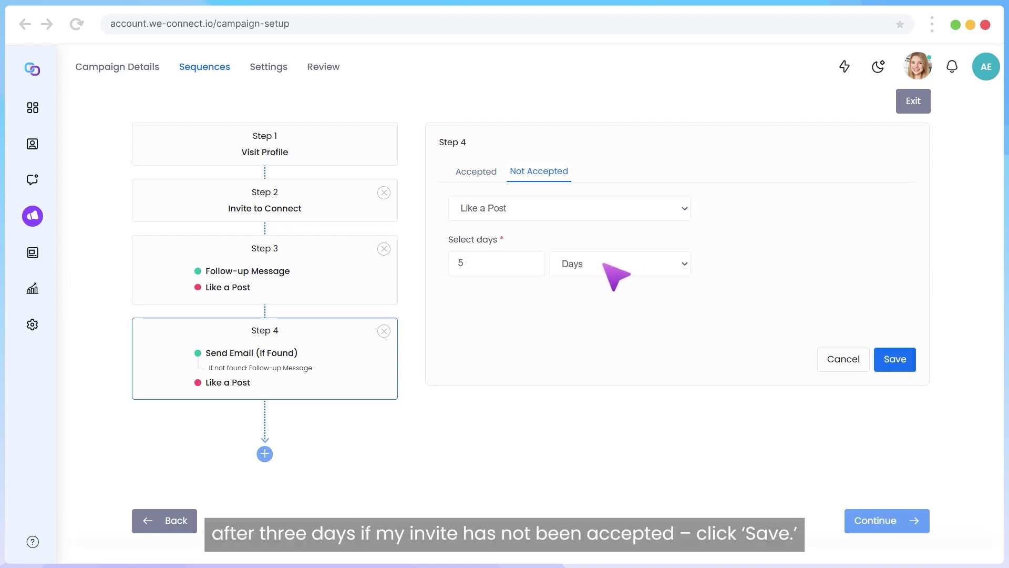
pyautogui.doubleClick(530, 266)
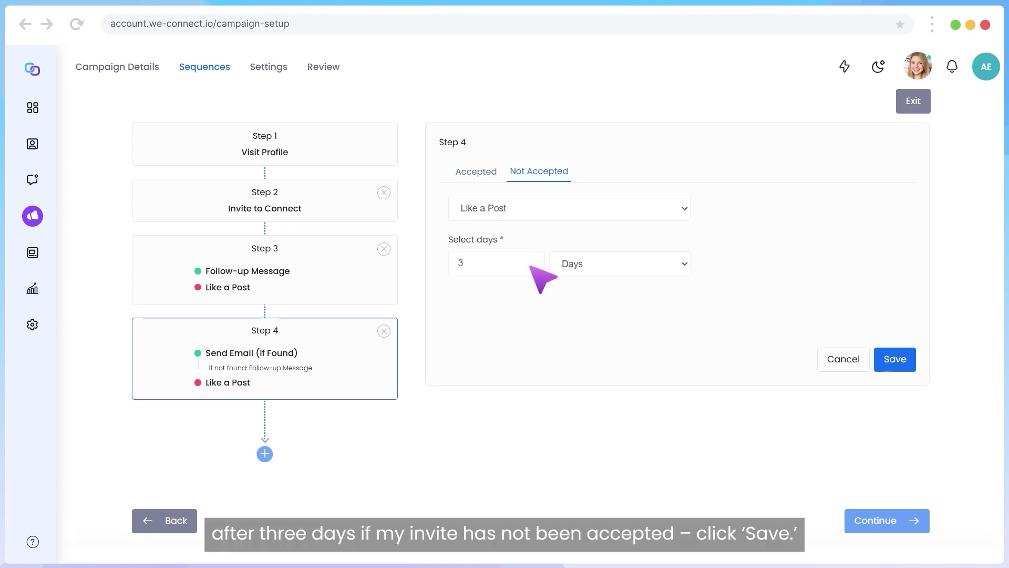
pyautogui.click(889, 362)
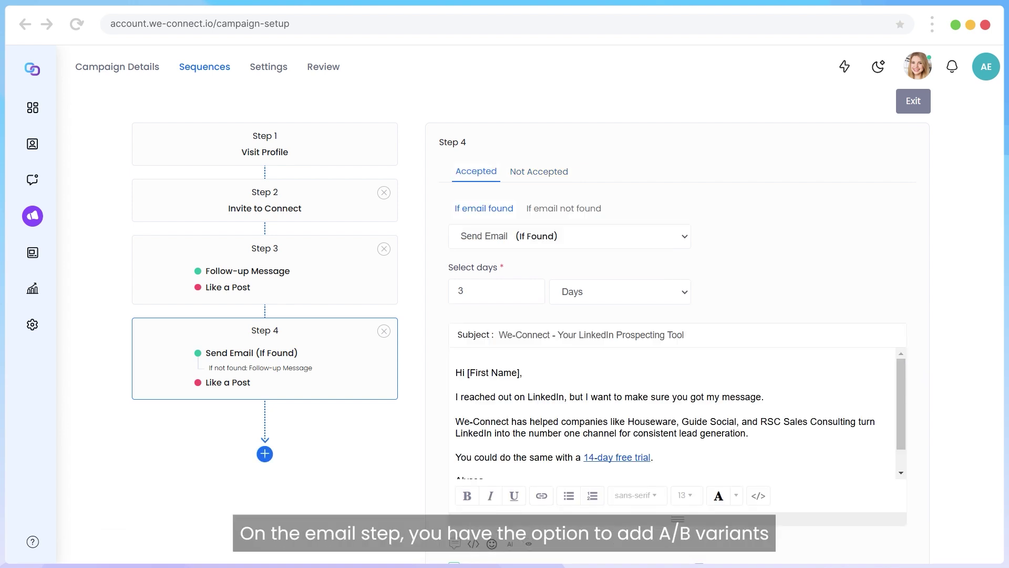
pyautogui.scroll(-4, 572, 484)
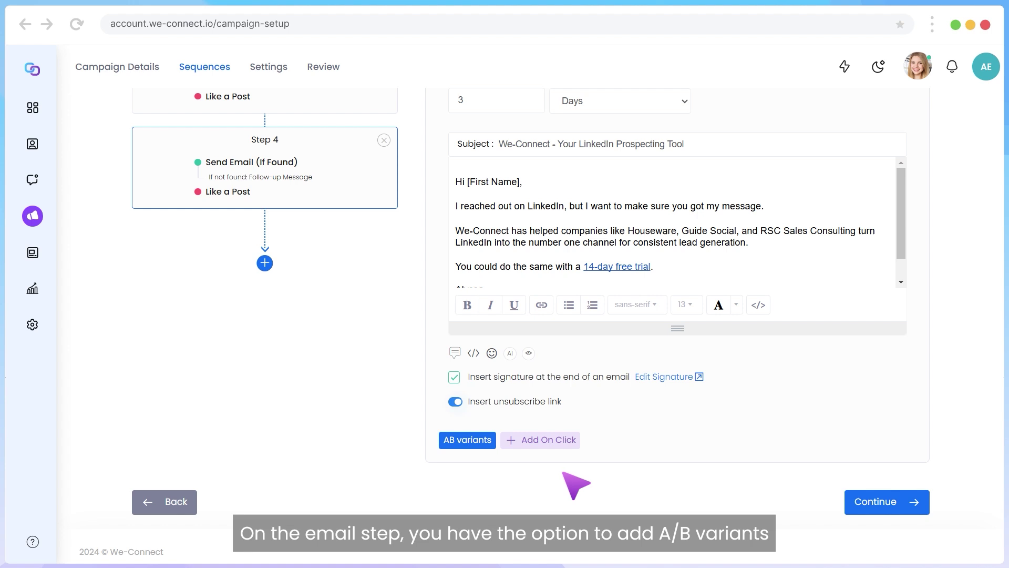
pyautogui.click(467, 439)
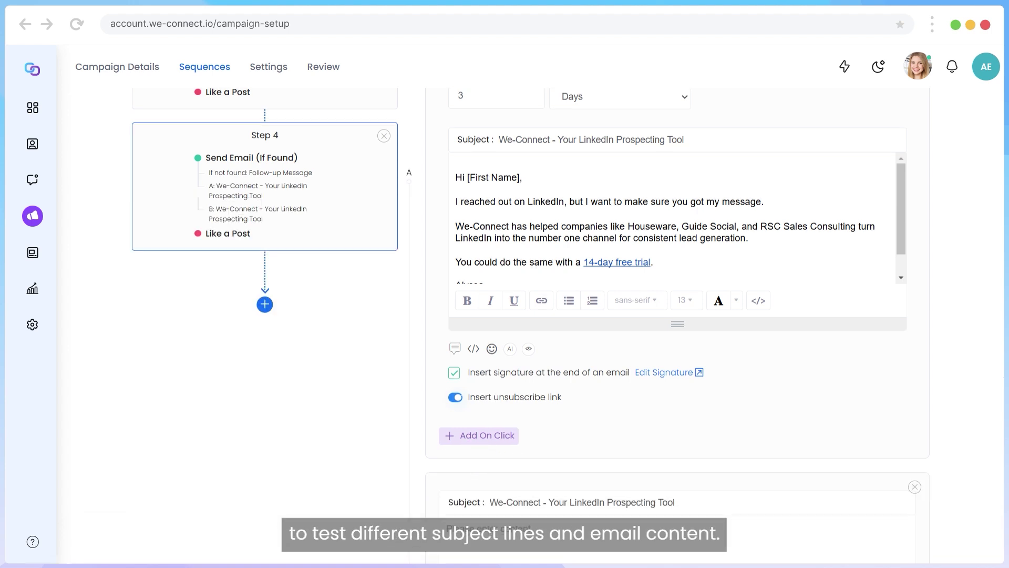
pyautogui.scroll(-3, 525, 315)
pyautogui.scroll(-3, 530, 326)
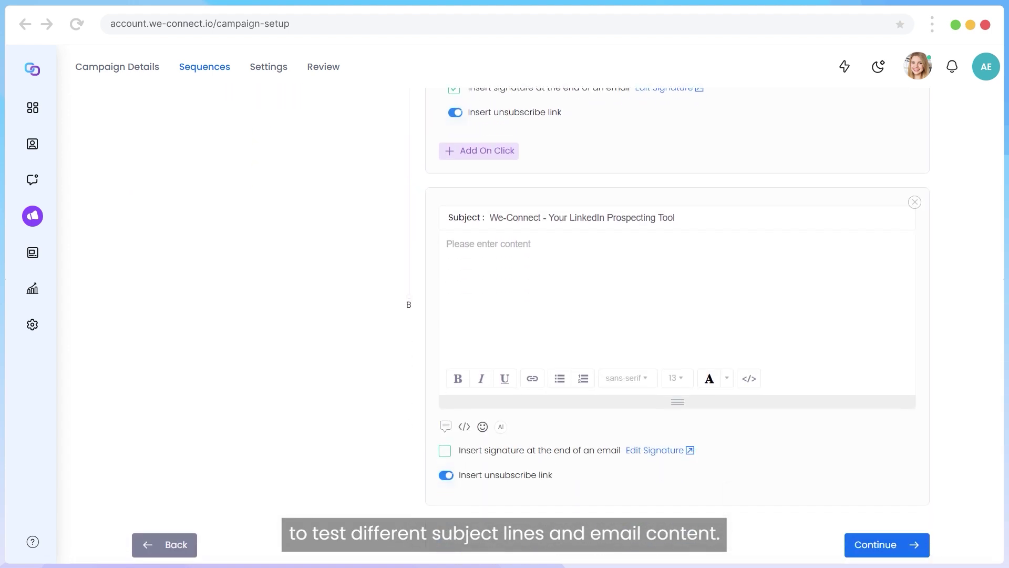
pyautogui.scroll(3, 531, 326)
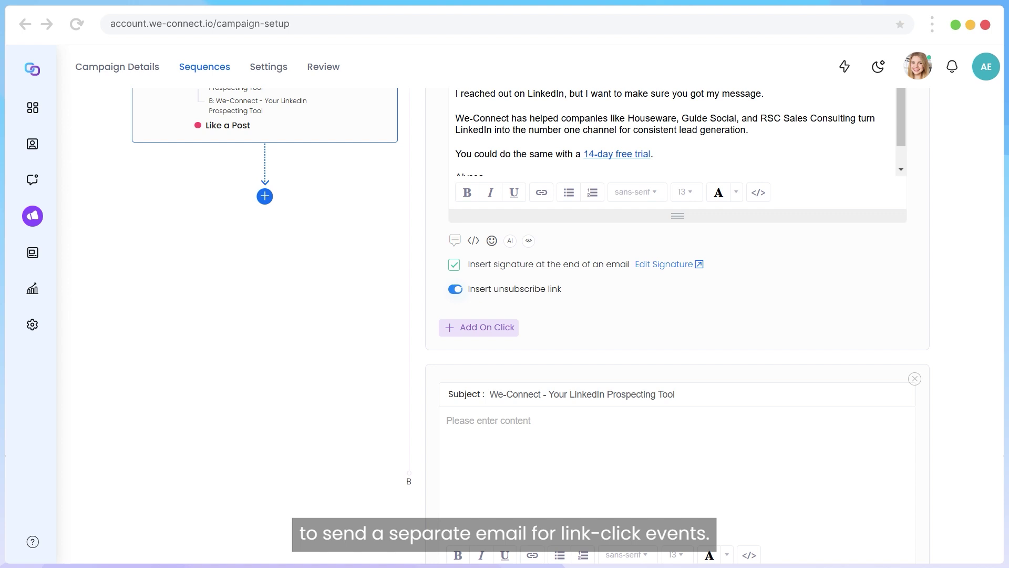
pyautogui.click(915, 378)
# Add Step 5 sending the Saved Email 02 template after 4 days as a reply, and preview it.
pyautogui.click(264, 263)
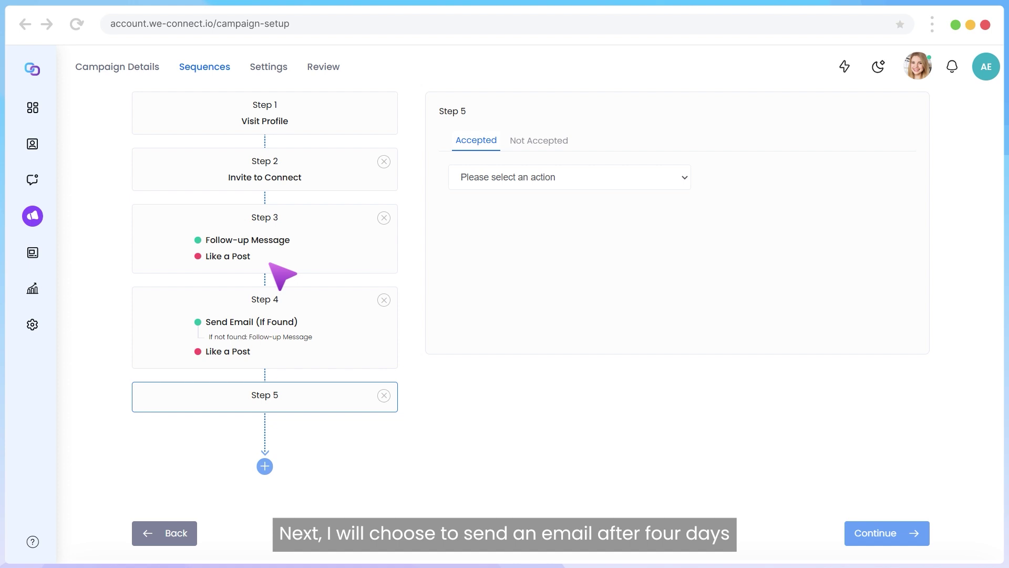
pyautogui.click(686, 178)
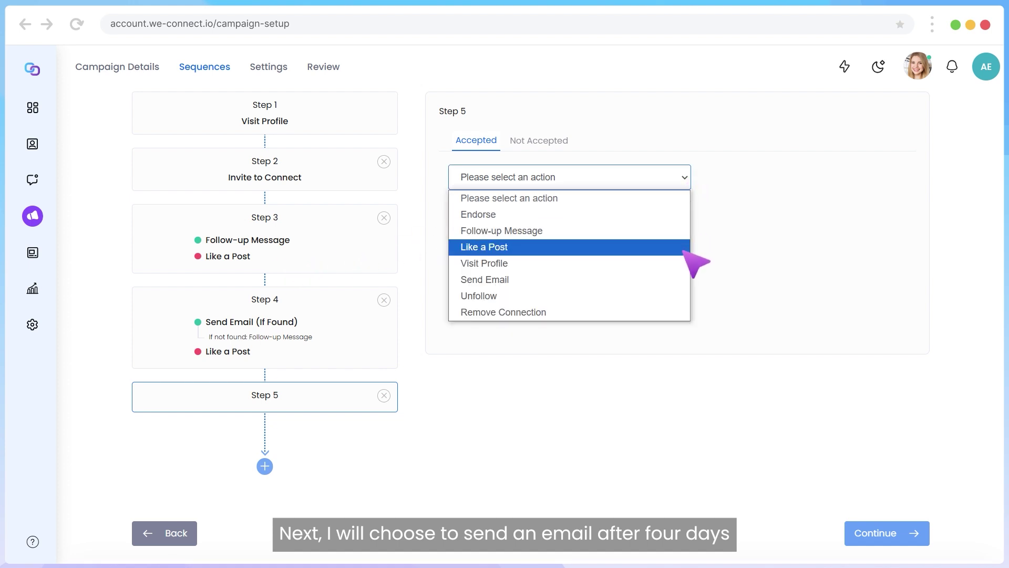
pyautogui.click(683, 279)
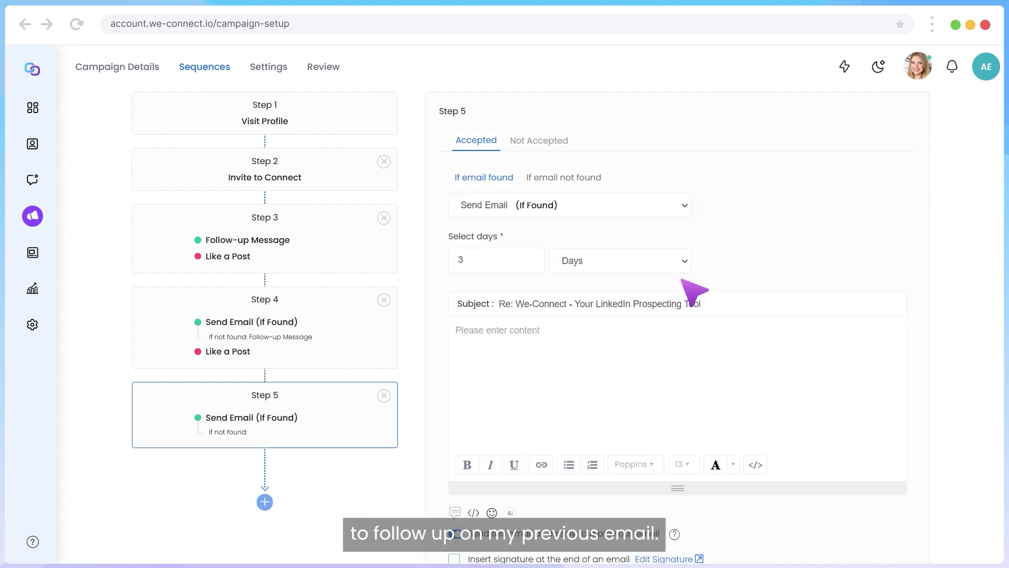
pyautogui.click(538, 256)
pyautogui.scroll(-3, 520, 294)
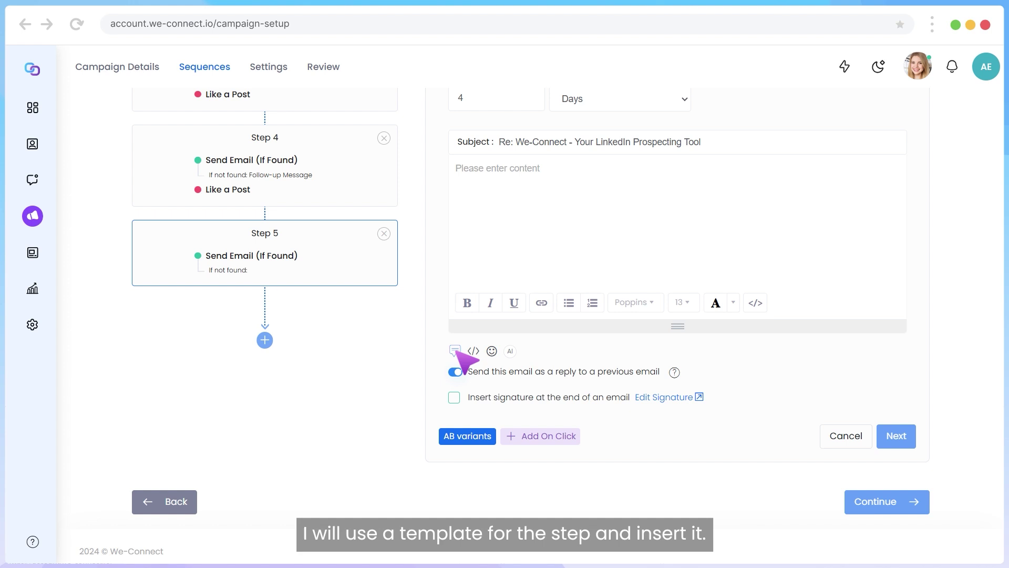
pyautogui.click(455, 350)
pyautogui.click(488, 439)
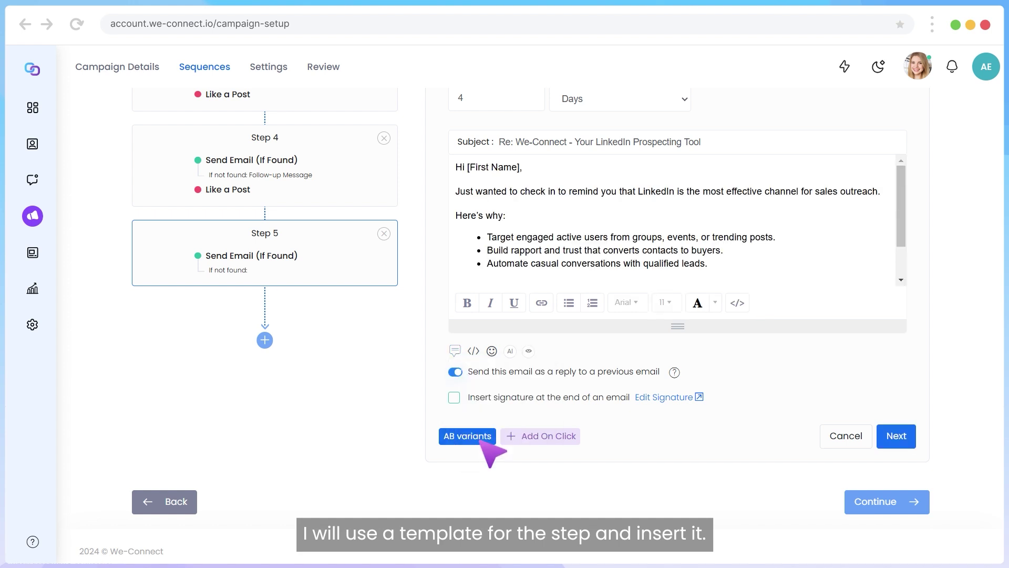
pyautogui.click(455, 372)
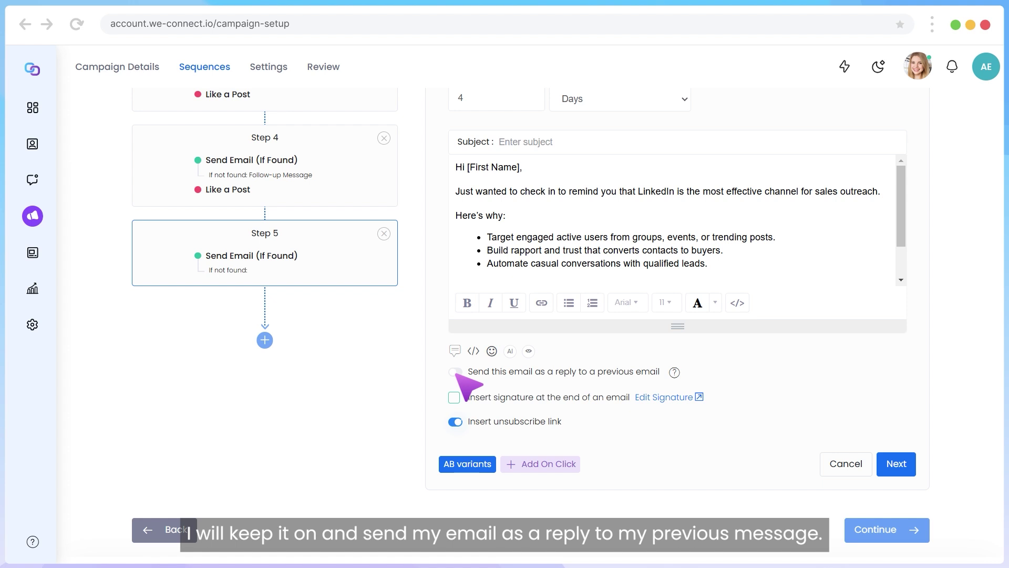
pyautogui.click(455, 372)
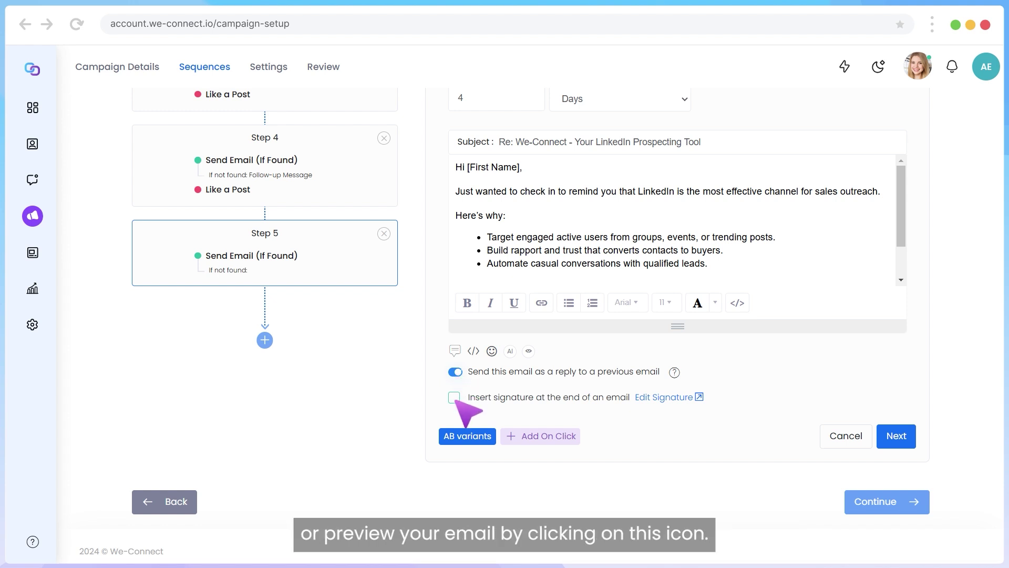
pyautogui.click(528, 352)
pyautogui.click(844, 114)
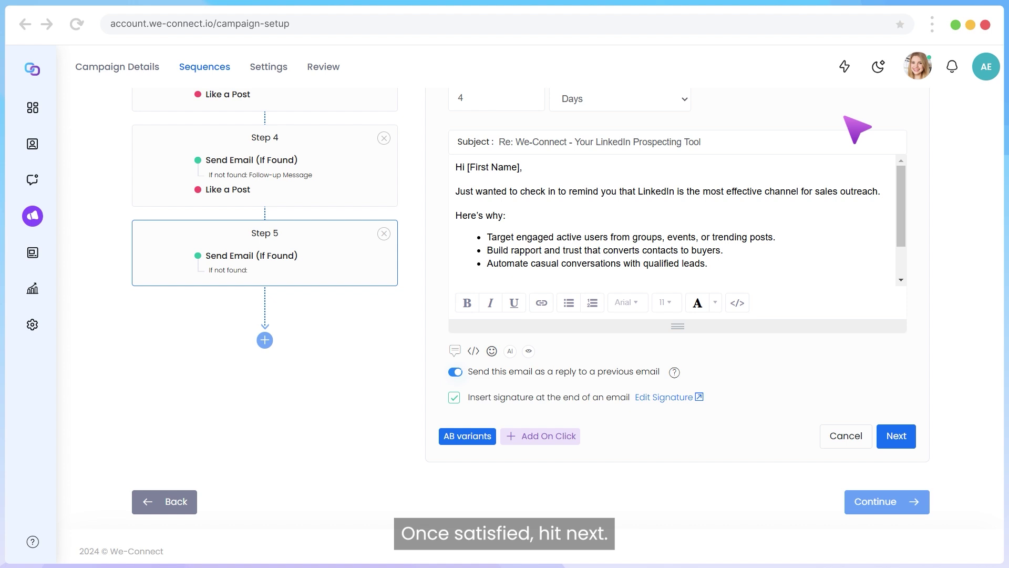
# Set Step 5 to Do Nothing when no email is found and Visit Profile if the invite isn't accepted, then save.
pyautogui.click(896, 435)
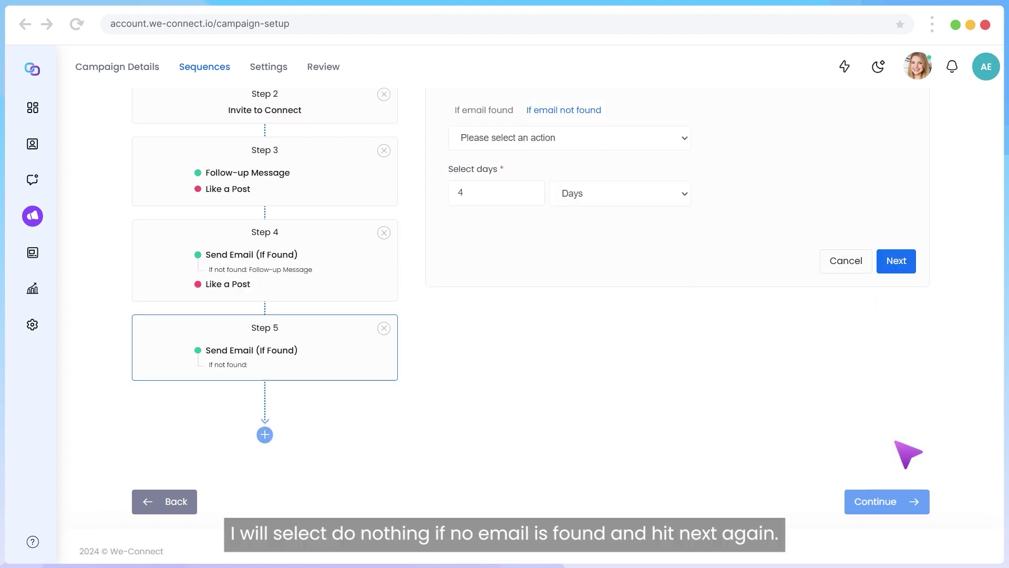
pyautogui.click(685, 139)
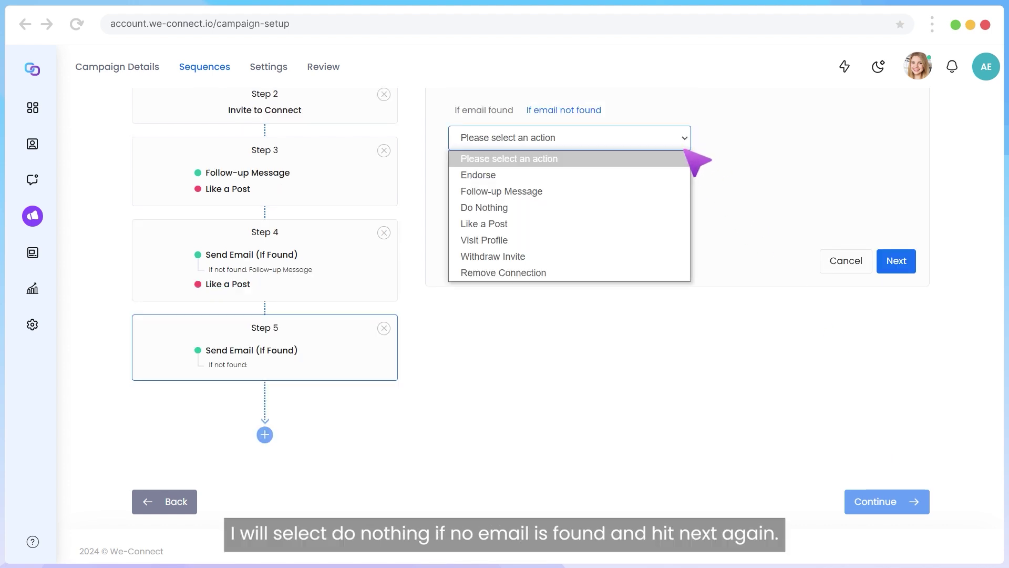
pyautogui.click(681, 209)
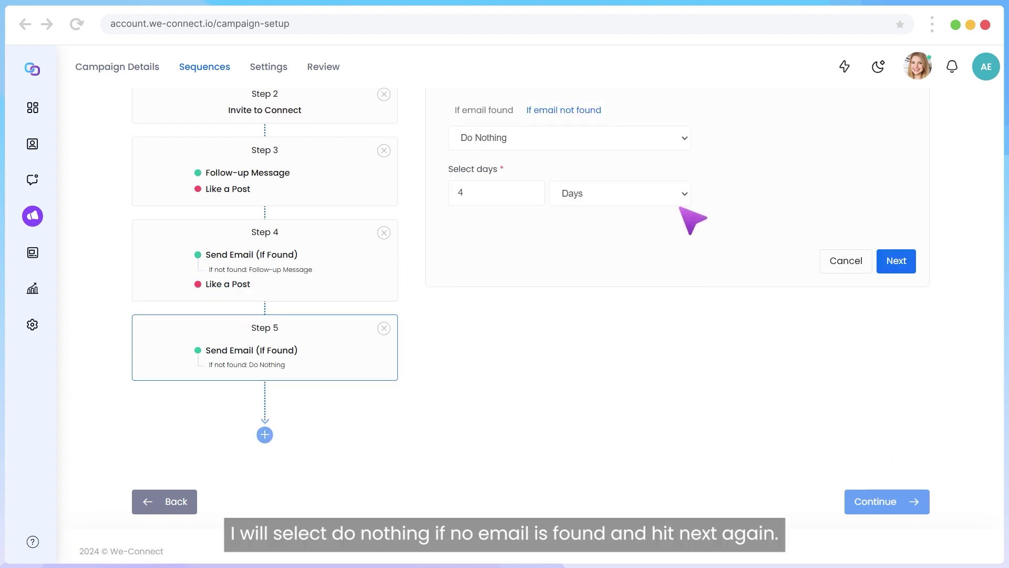
pyautogui.click(896, 265)
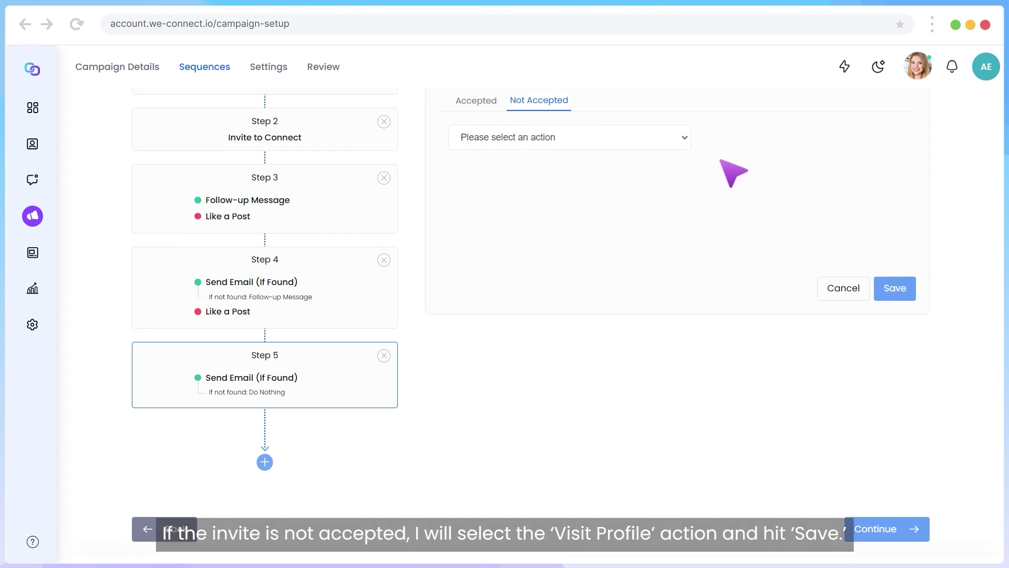
pyautogui.click(685, 138)
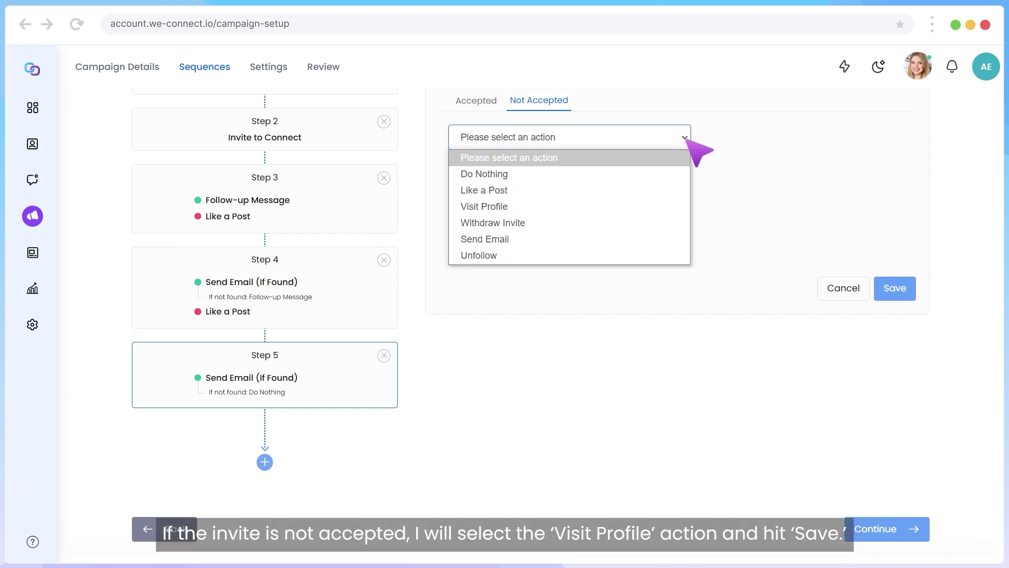
pyautogui.click(683, 206)
pyautogui.click(895, 288)
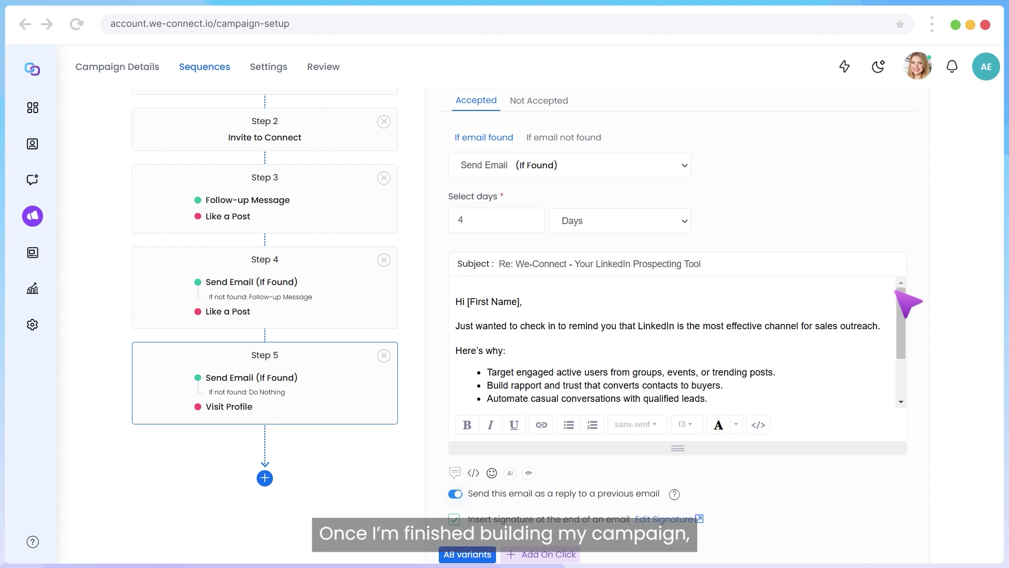
# In campaign Settings, raise Daily Action Limits to 15 and switch on Randomize Daily Actions.
pyautogui.scroll(-2, 897, 290)
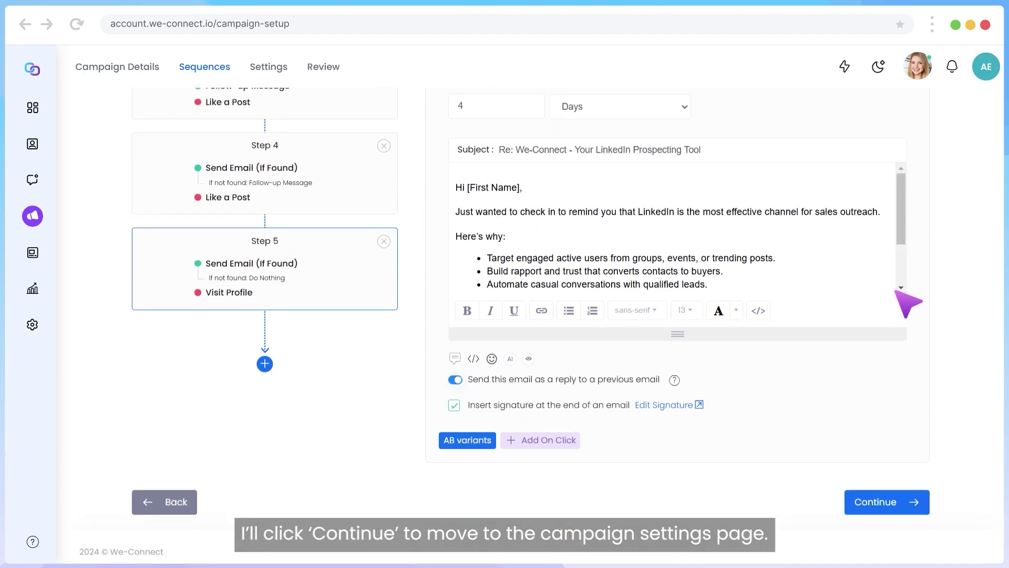
pyautogui.click(886, 505)
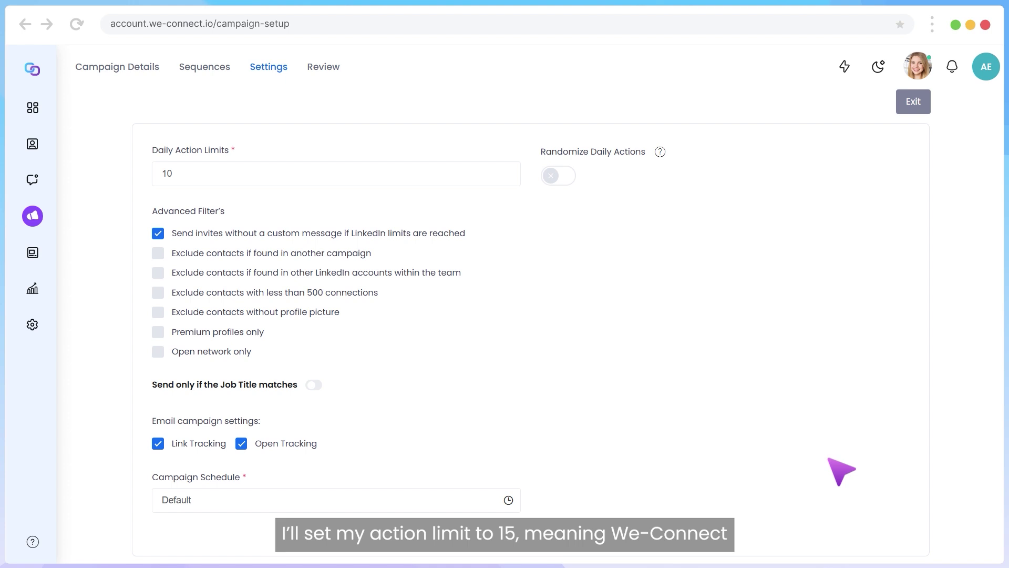
pyautogui.click(507, 171)
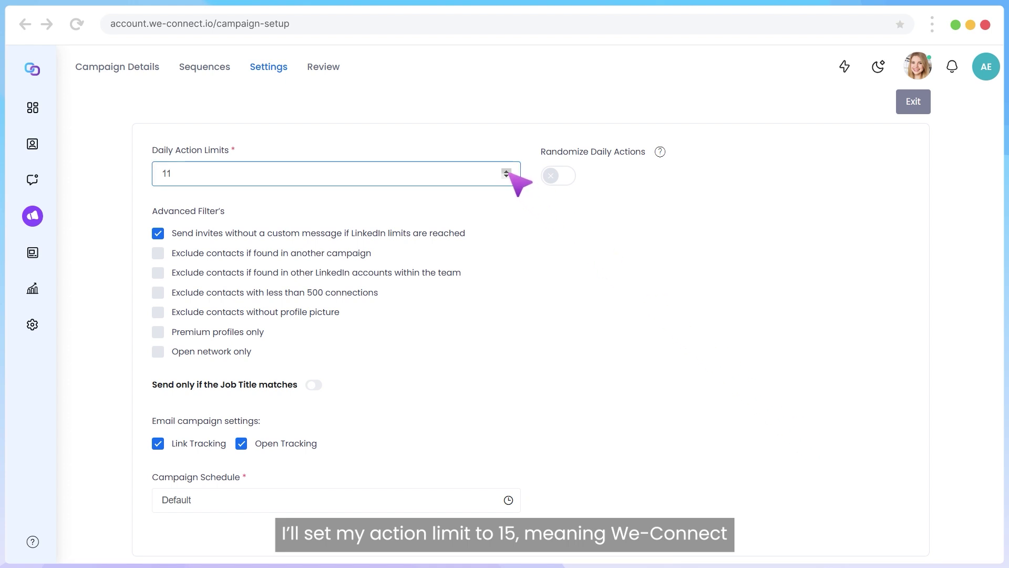
pyautogui.click(506, 171)
pyautogui.click(507, 171)
pyautogui.click(506, 170)
pyautogui.click(506, 171)
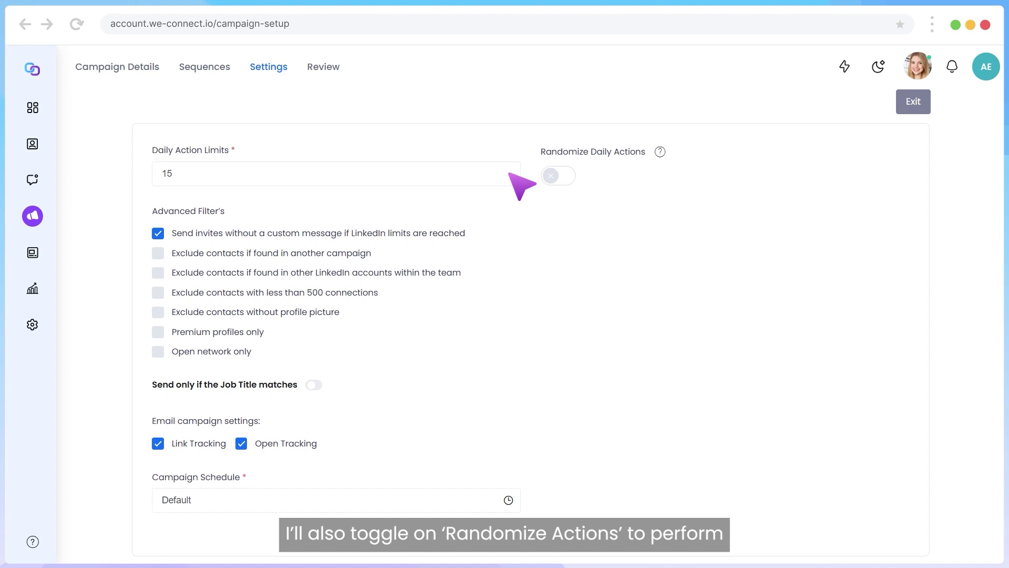
pyautogui.click(556, 177)
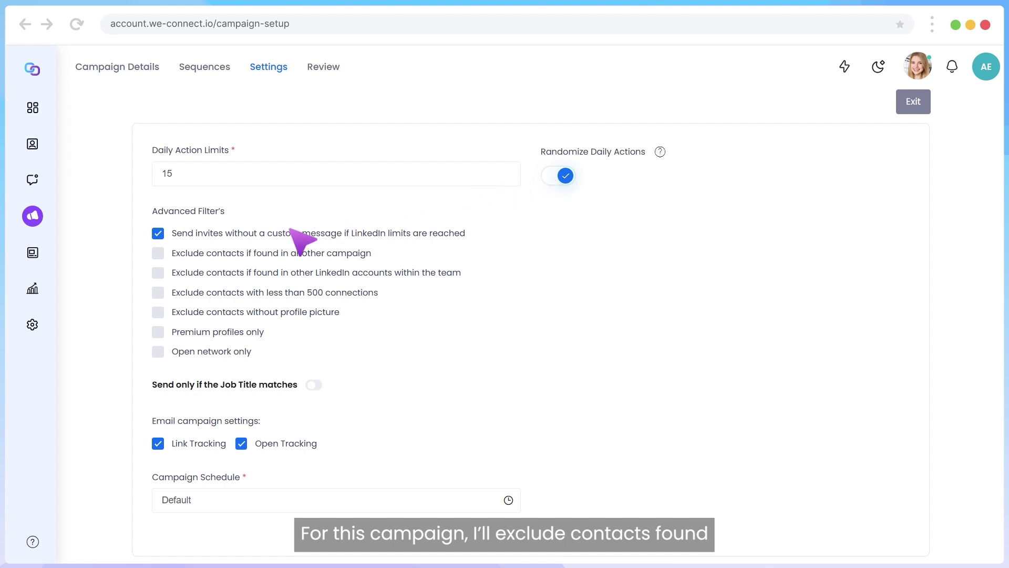
# Exclude contacts in another campaign or without a profile picture, and send only to job title 'Director Marketing'.
pyautogui.click(158, 253)
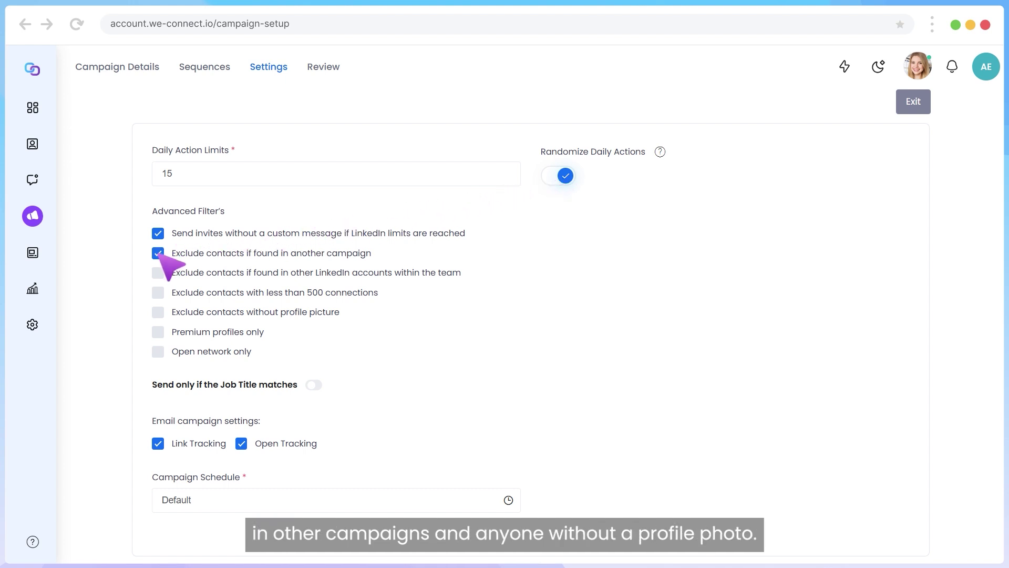
pyautogui.click(158, 312)
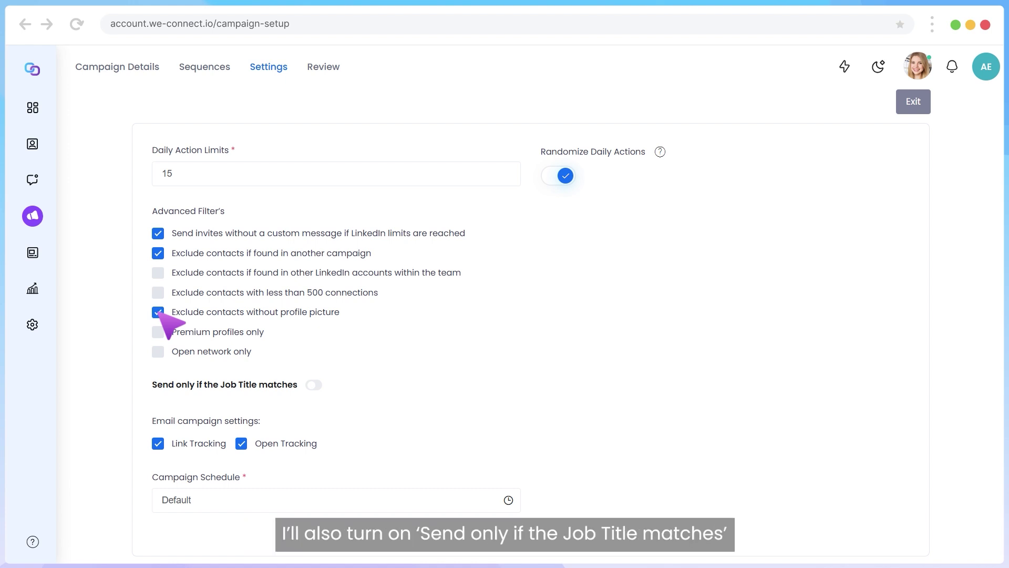
pyautogui.click(315, 385)
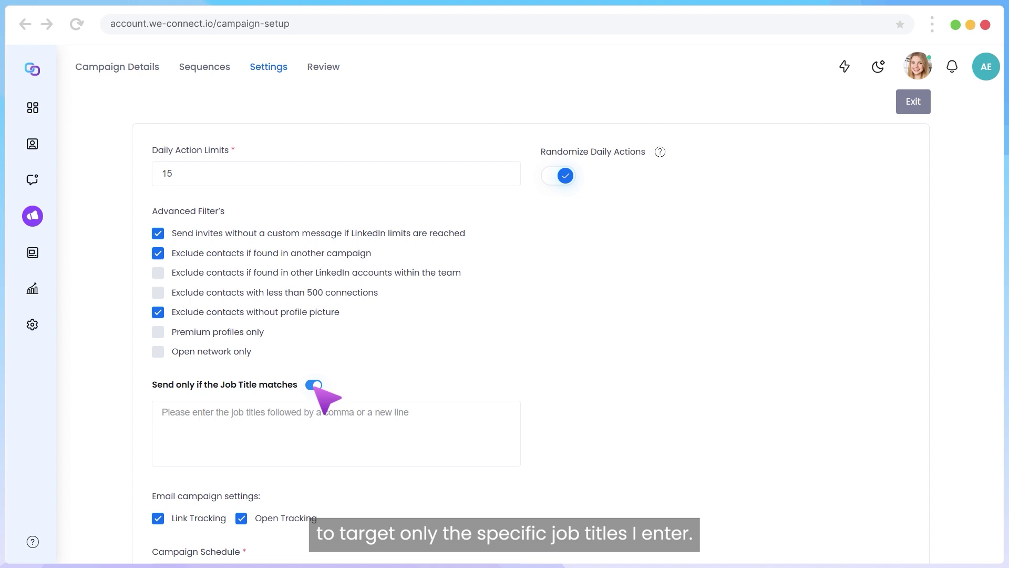
pyautogui.click(172, 421)
pyautogui.write('Director Marketing')
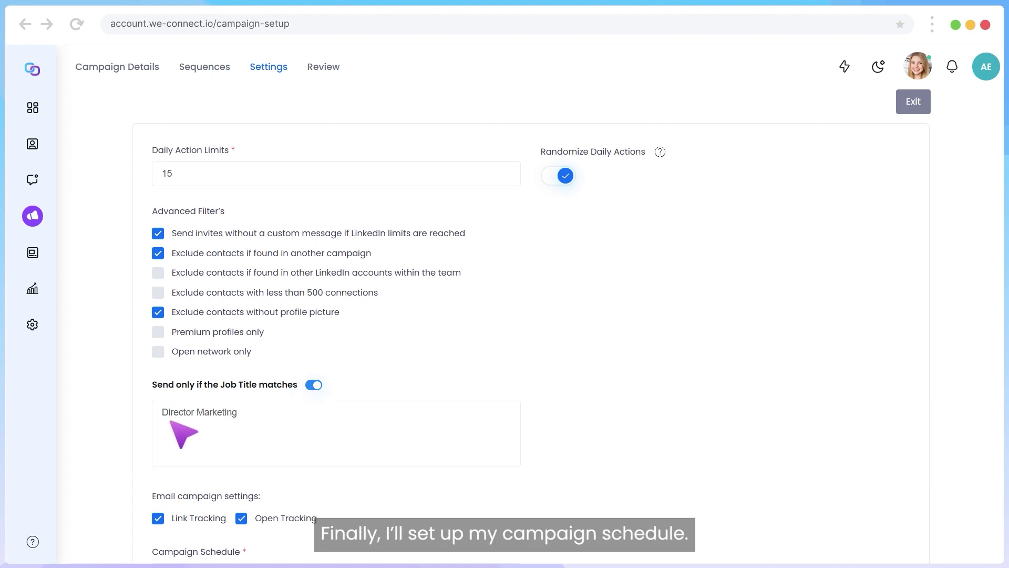
pyautogui.scroll(-3, 172, 423)
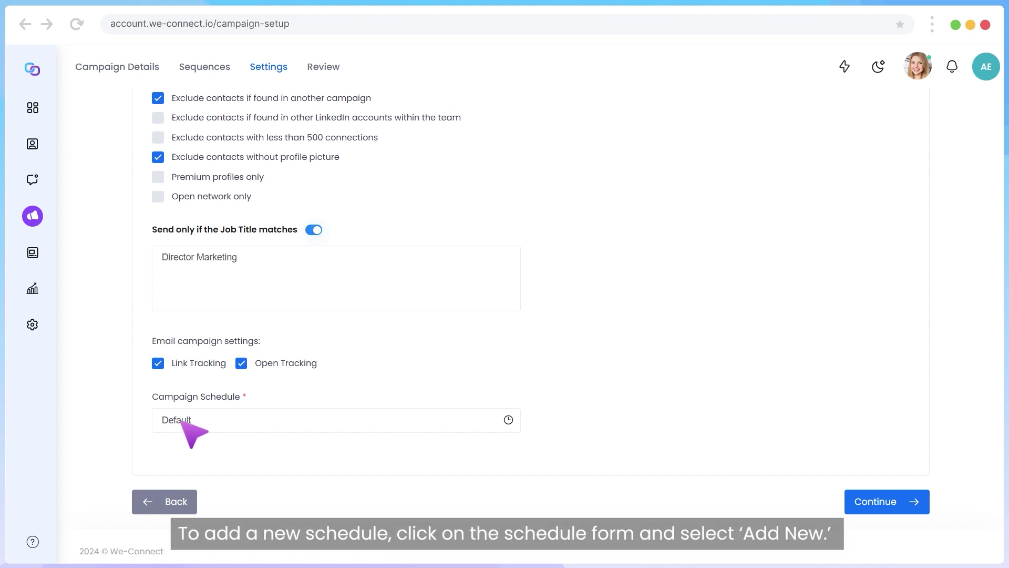
# Add and save a campaign schedule 'Monday' in (UTC-10:00) Hawaii time, Mondays 9 AM to 5 PM.
pyautogui.click(509, 420)
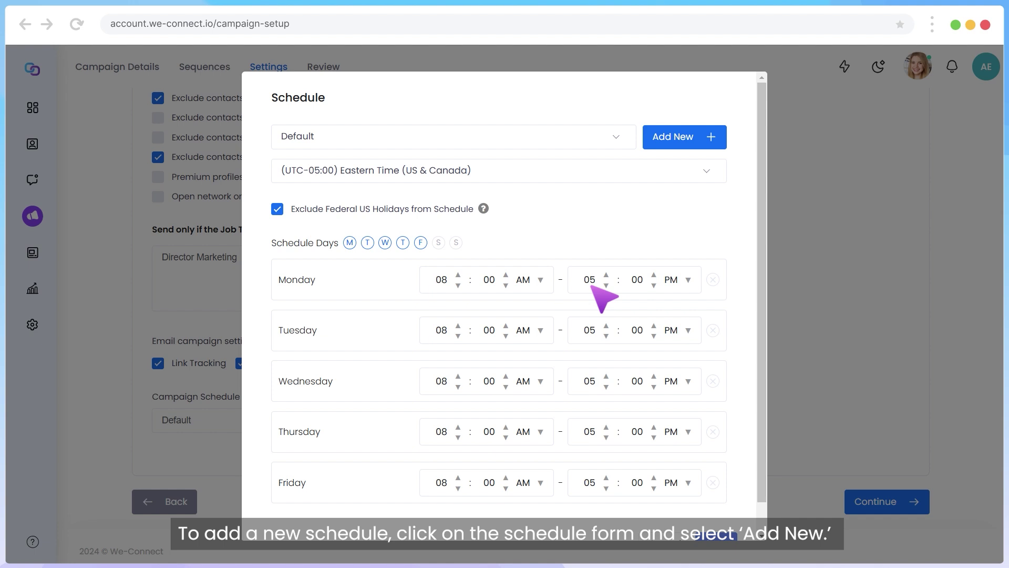
pyautogui.click(678, 138)
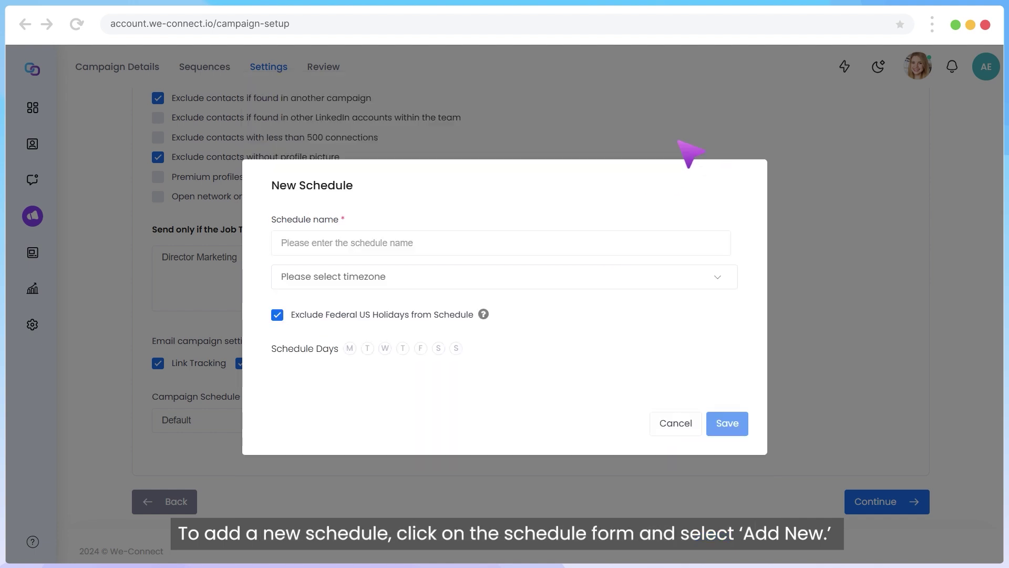
pyautogui.click(290, 248)
pyautogui.write('Monday')
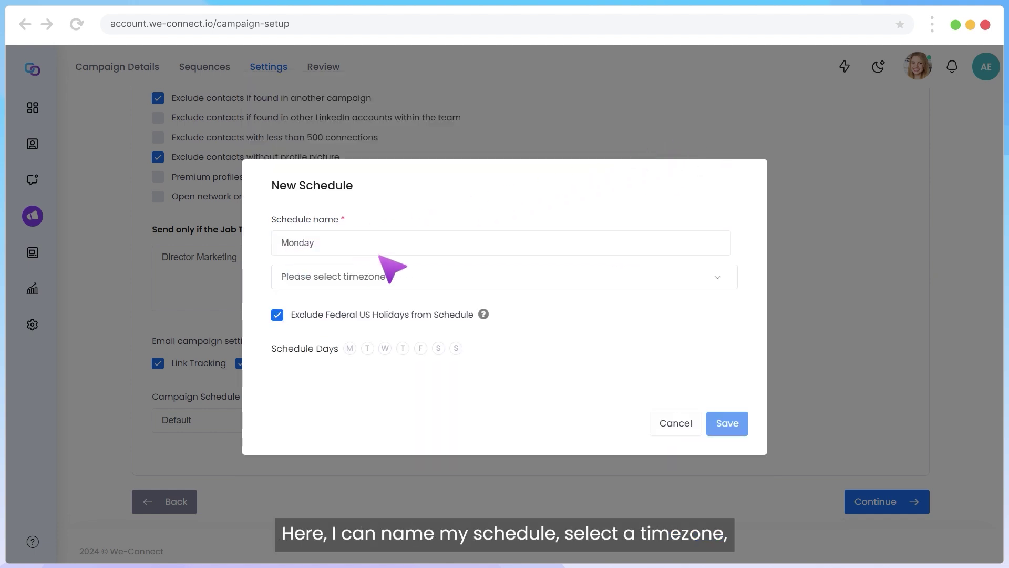
pyautogui.click(714, 281)
pyautogui.click(695, 393)
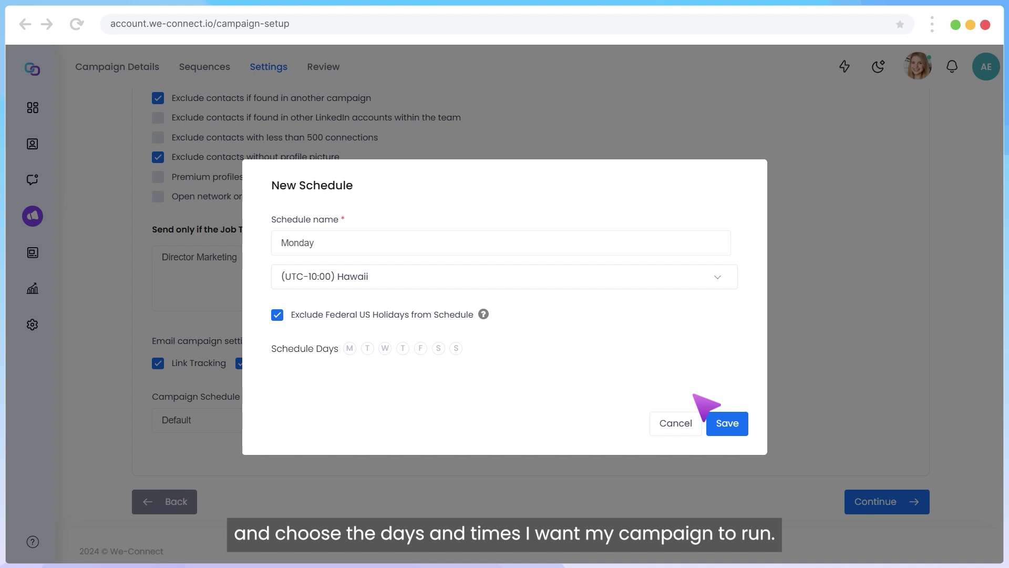
pyautogui.click(350, 348)
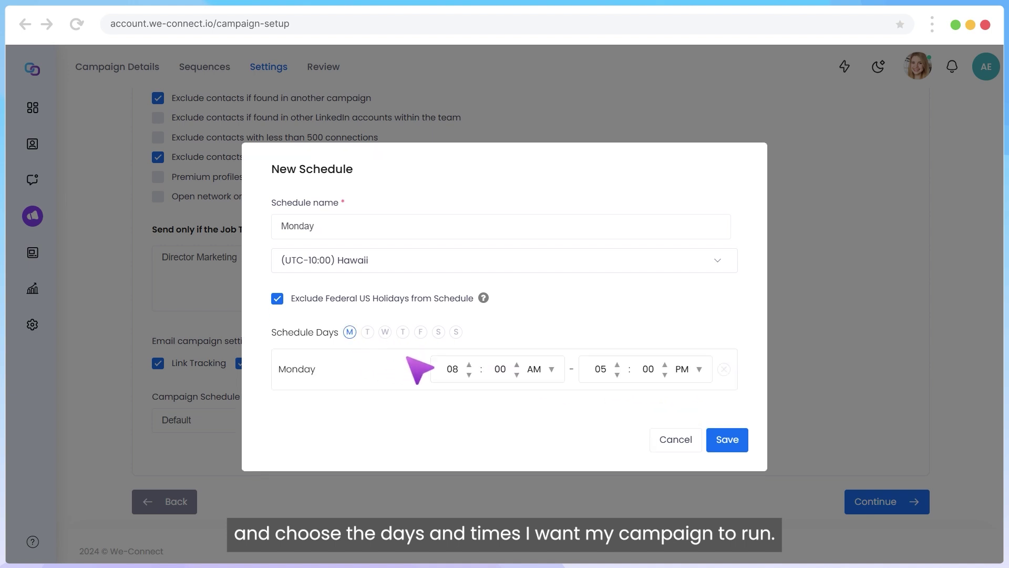
pyautogui.click(468, 365)
pyautogui.click(726, 441)
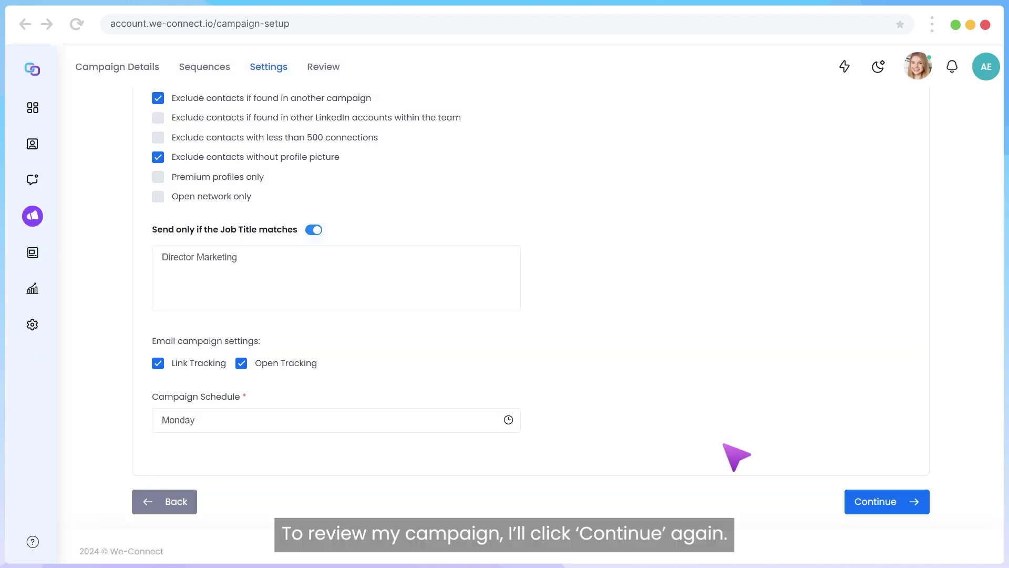
# On the Review page, expand and collapse the campaign details, sequence and settings summaries.
pyautogui.click(877, 506)
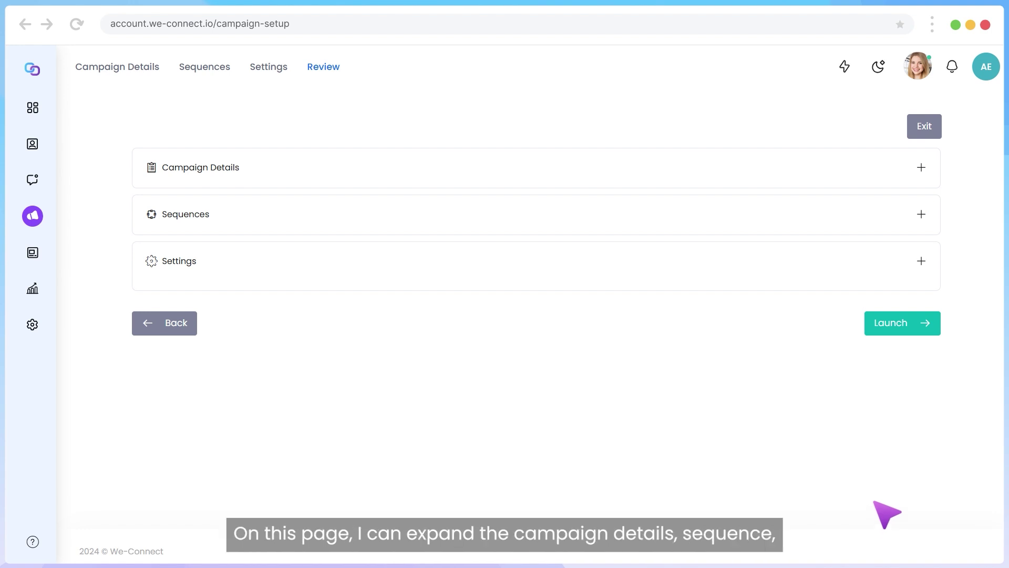
pyautogui.click(922, 168)
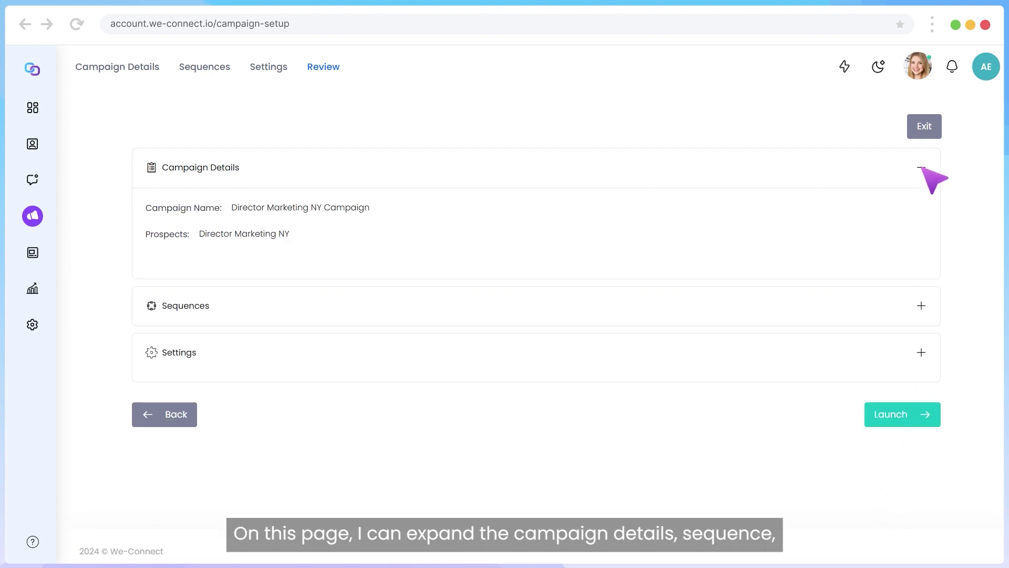
pyautogui.click(921, 169)
pyautogui.click(922, 214)
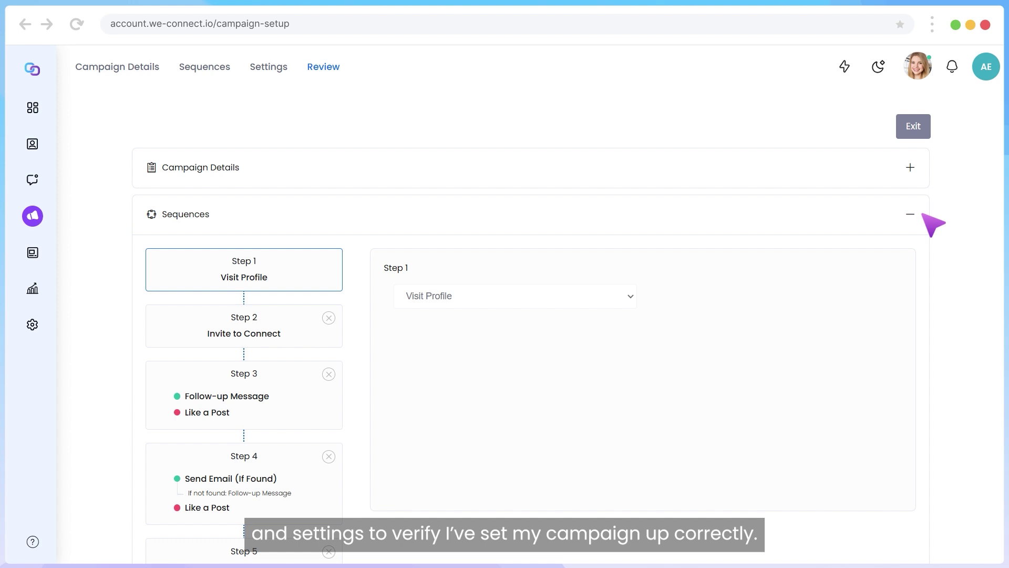
pyautogui.click(922, 214)
pyautogui.click(922, 261)
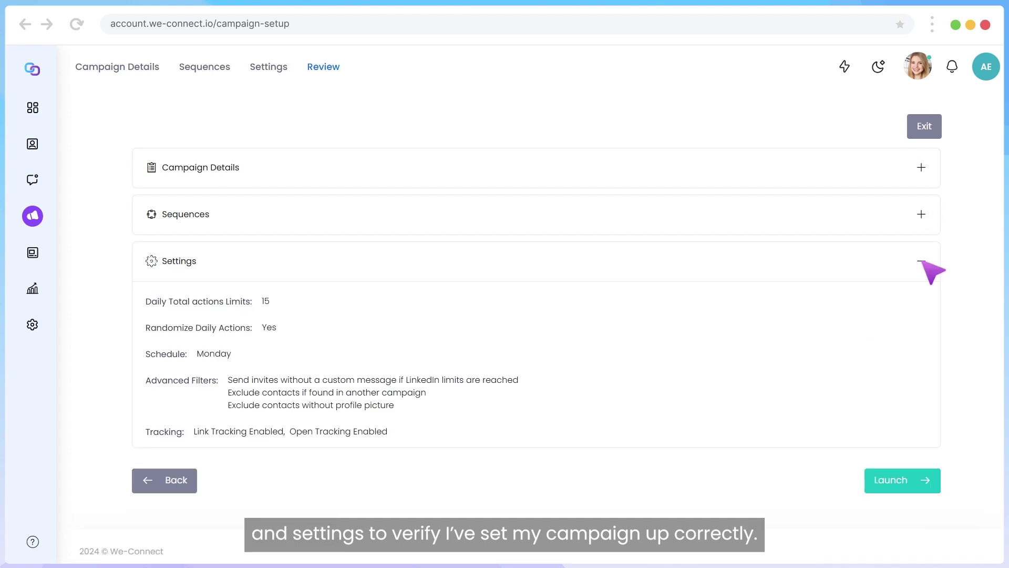
pyautogui.click(921, 261)
# Launch the campaign immediately with Launch Now instead of a scheduled send.
pyautogui.click(902, 328)
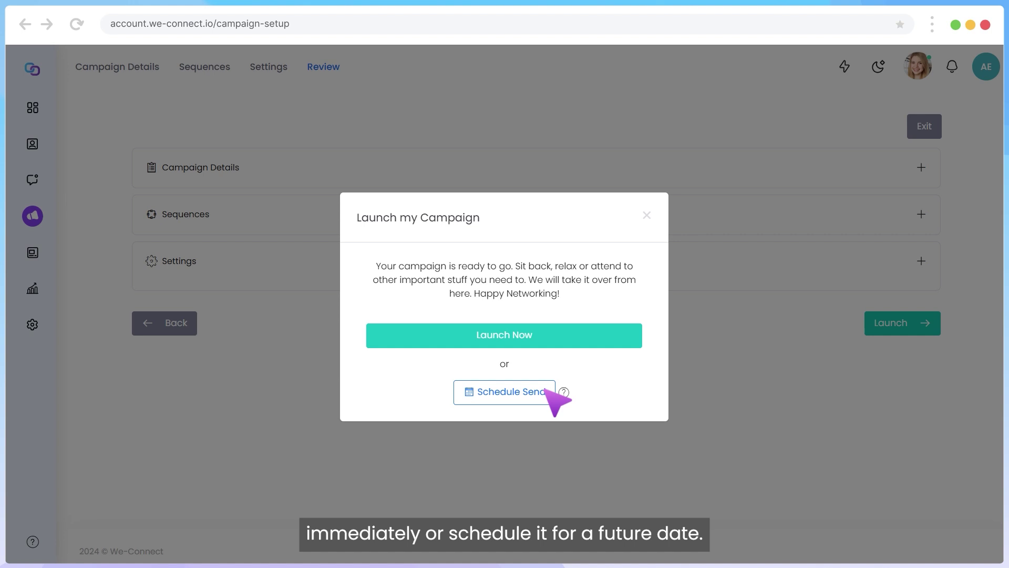
pyautogui.click(507, 397)
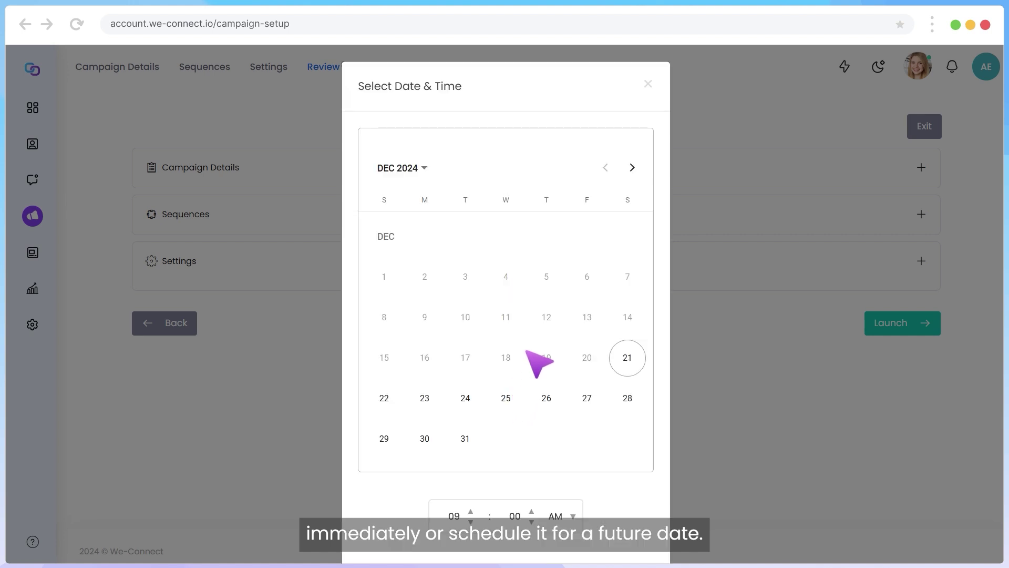
pyautogui.click(648, 85)
pyautogui.click(506, 339)
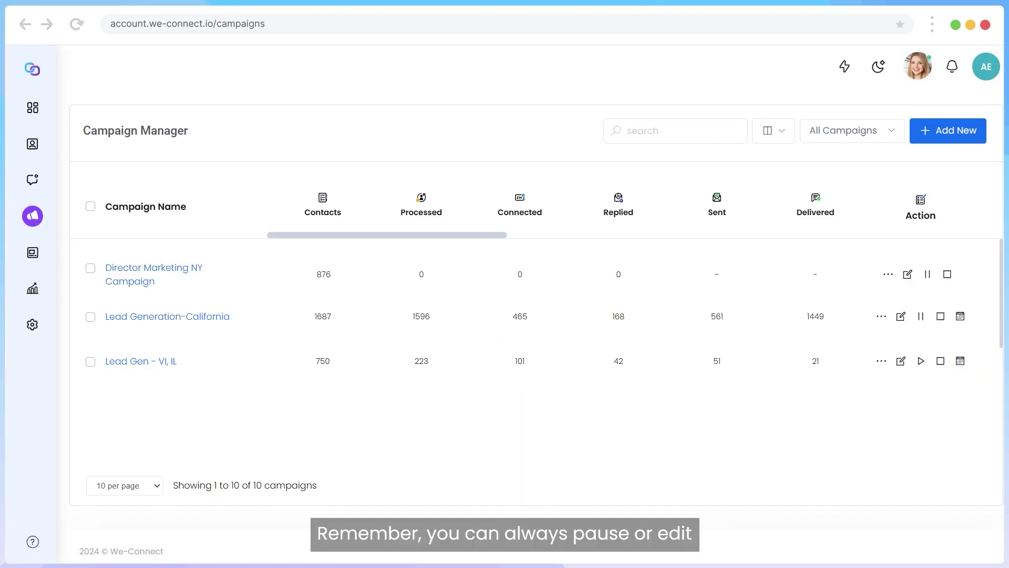